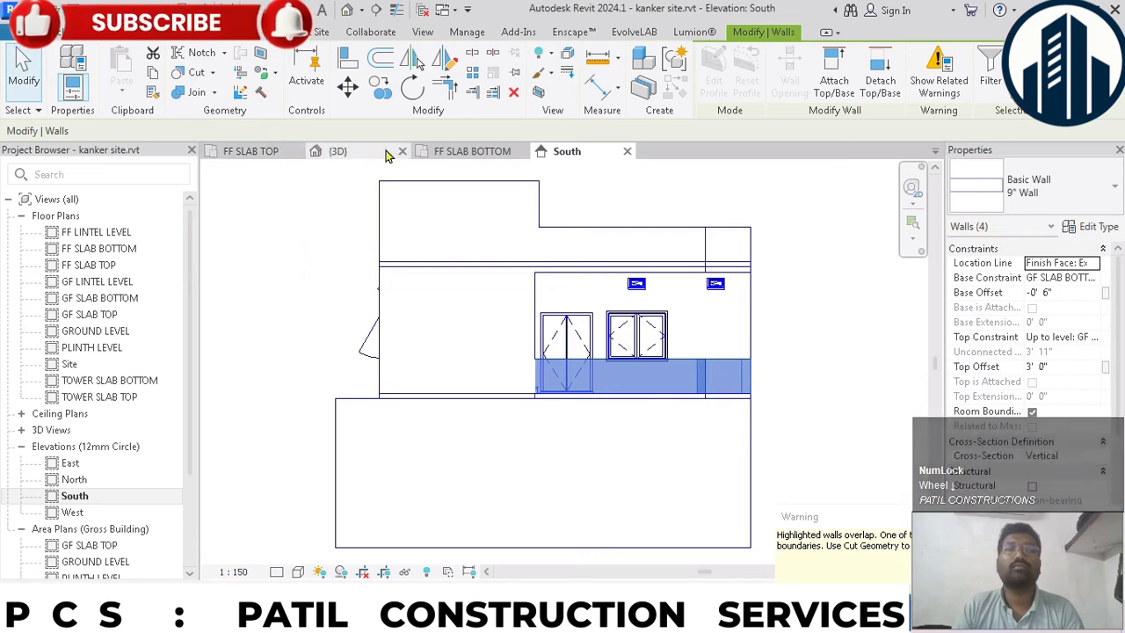
# - In the 3D view, set the base constraint of the ground-floor balcony's short end wall to GF SLAB TOP and edit its base offset
pyautogui.click(386, 151)
pyautogui.scroll(5, 651, 391)
pyautogui.click(665, 384)
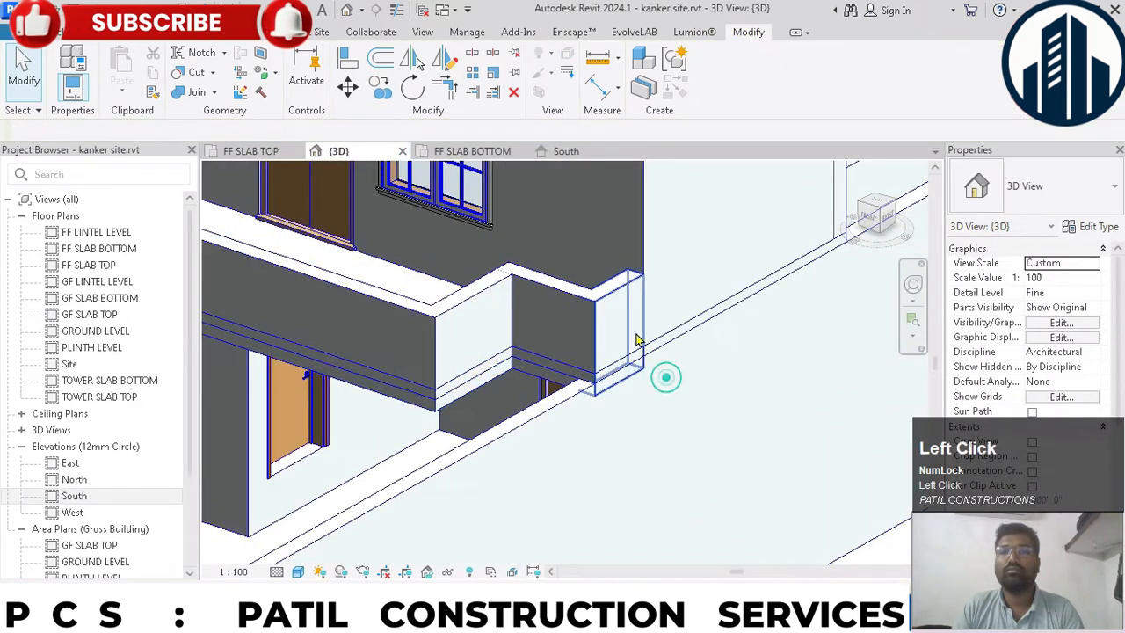
pyautogui.click(624, 277)
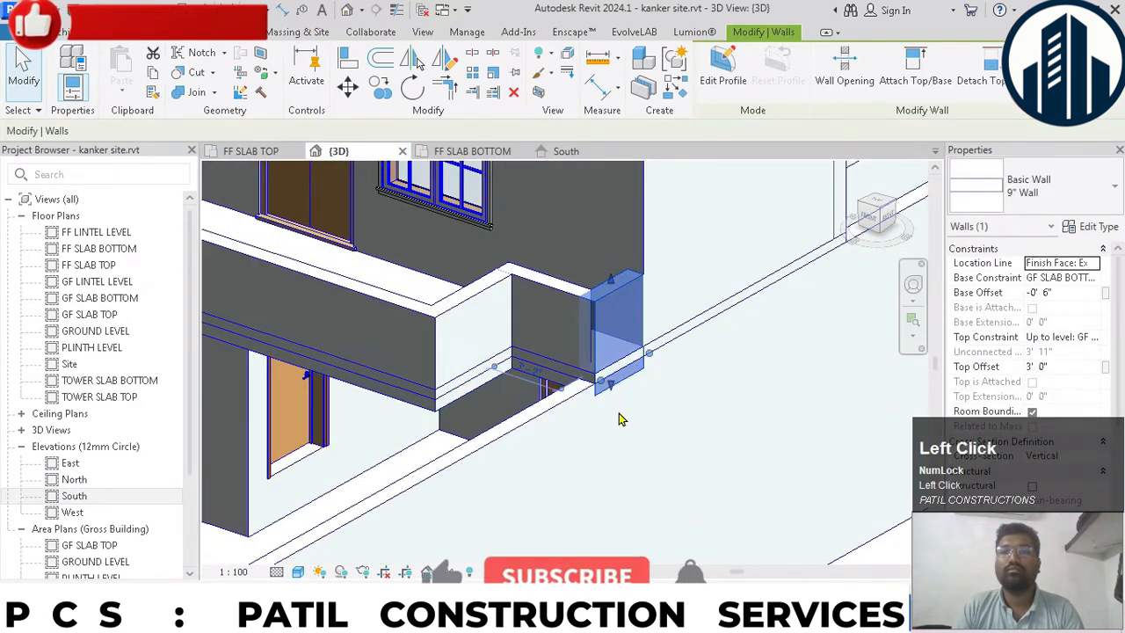
pyautogui.click(1065, 292)
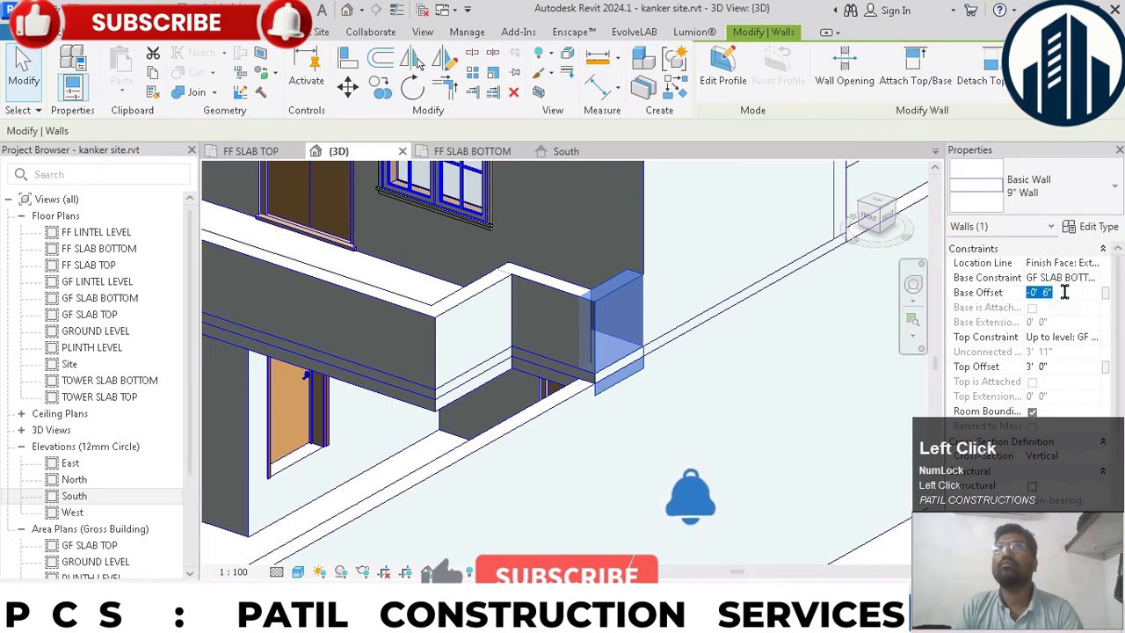
pyautogui.click(1063, 277)
pyautogui.click(1094, 277)
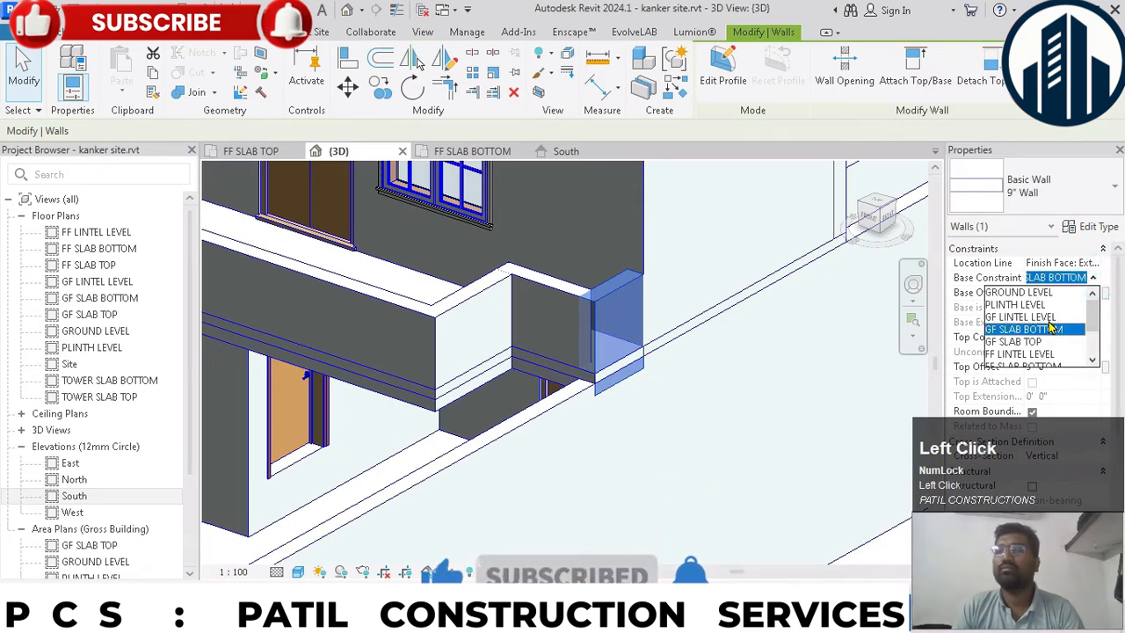
pyautogui.click(1040, 341)
pyautogui.click(1076, 295)
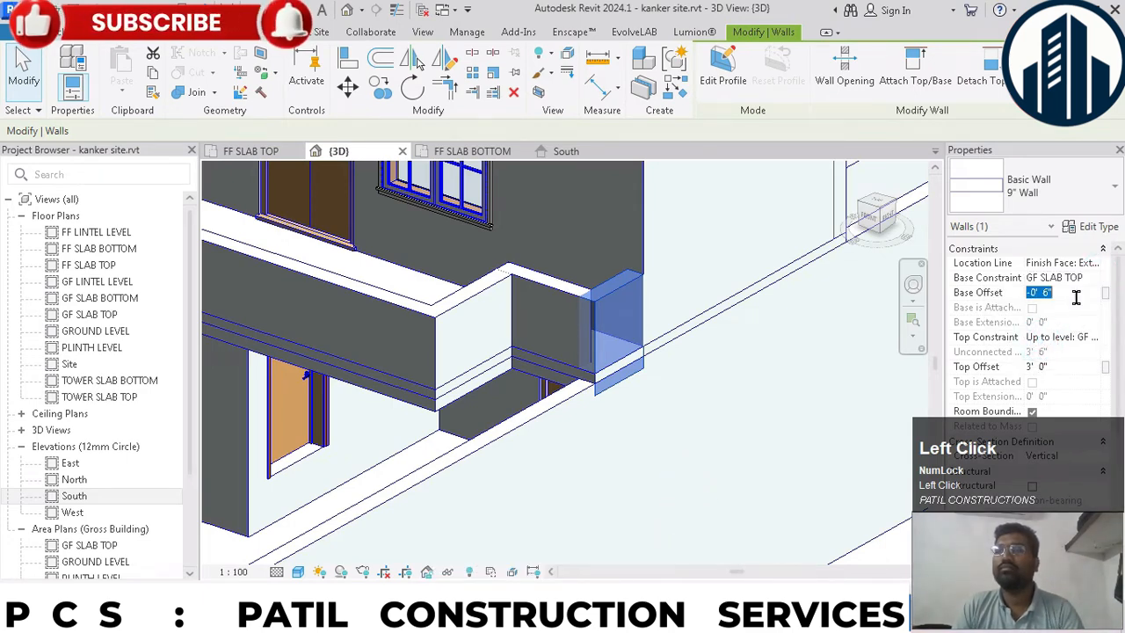
pyautogui.click(765, 398)
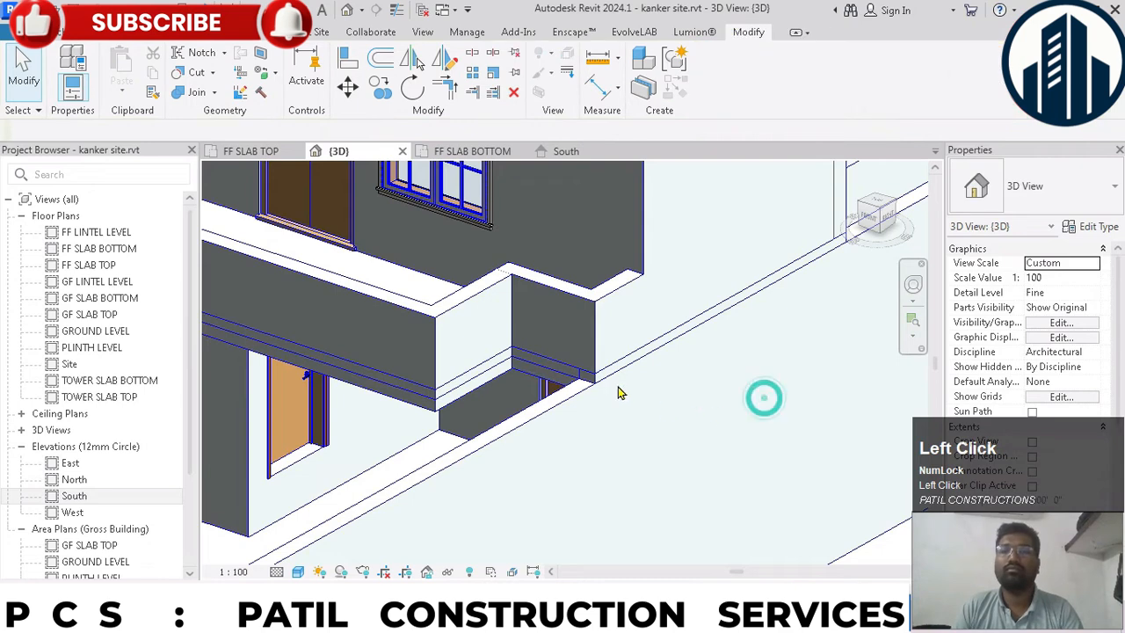
# - Examine the edited balcony wall up close, and inspect the whole building in 3D from its front and both long sides
pyautogui.scroll(3, 618, 389)
pyautogui.scroll(-4, 597, 403)
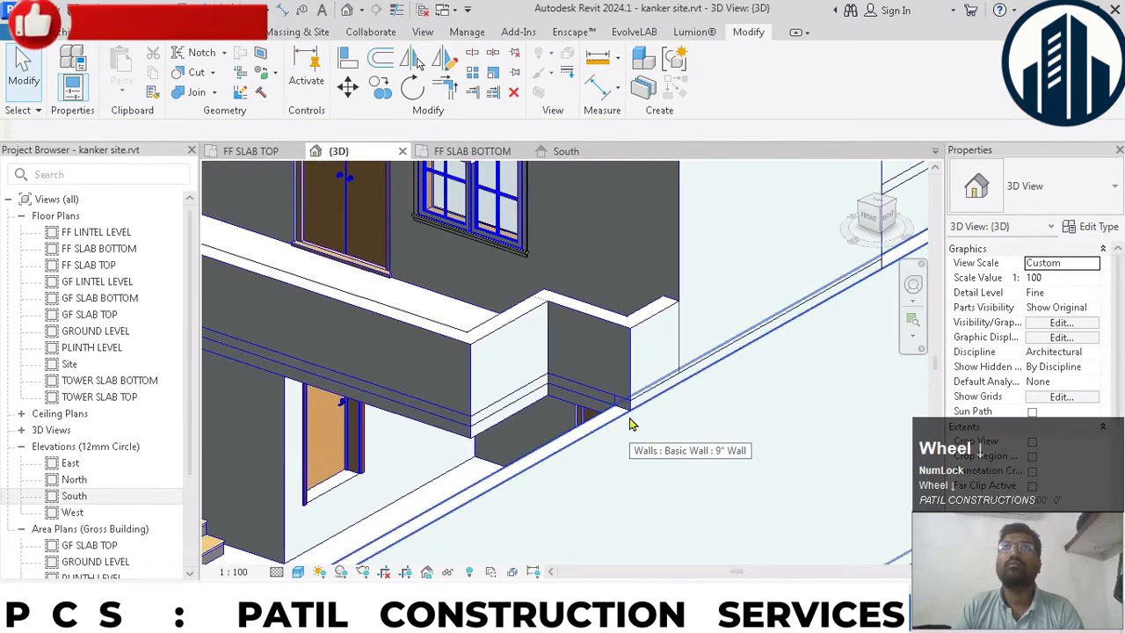
pyautogui.scroll(-3, 659, 461)
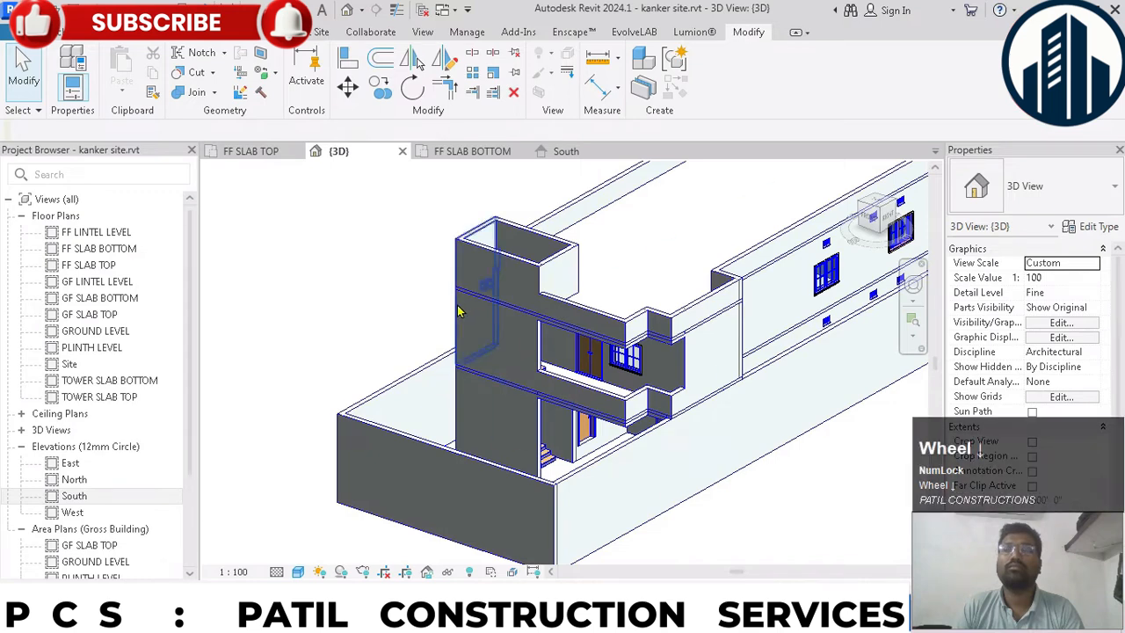
pyautogui.scroll(-2, 690, 466)
pyautogui.press('z')
pyautogui.press('a')
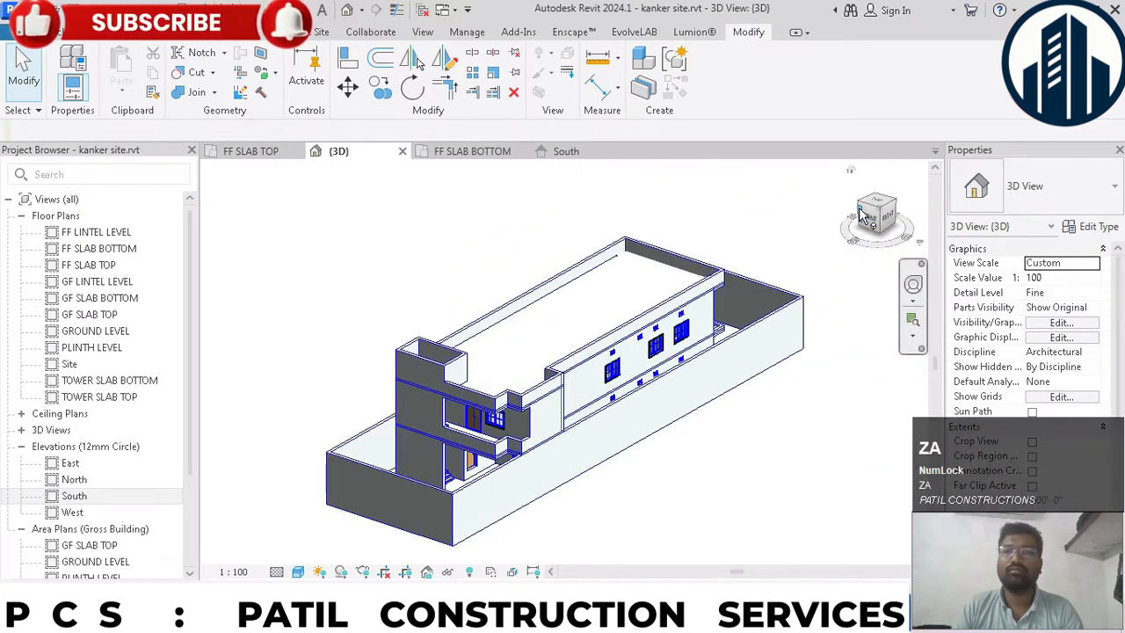
pyautogui.moveTo(872, 218); pyautogui.dragTo(911, 223)
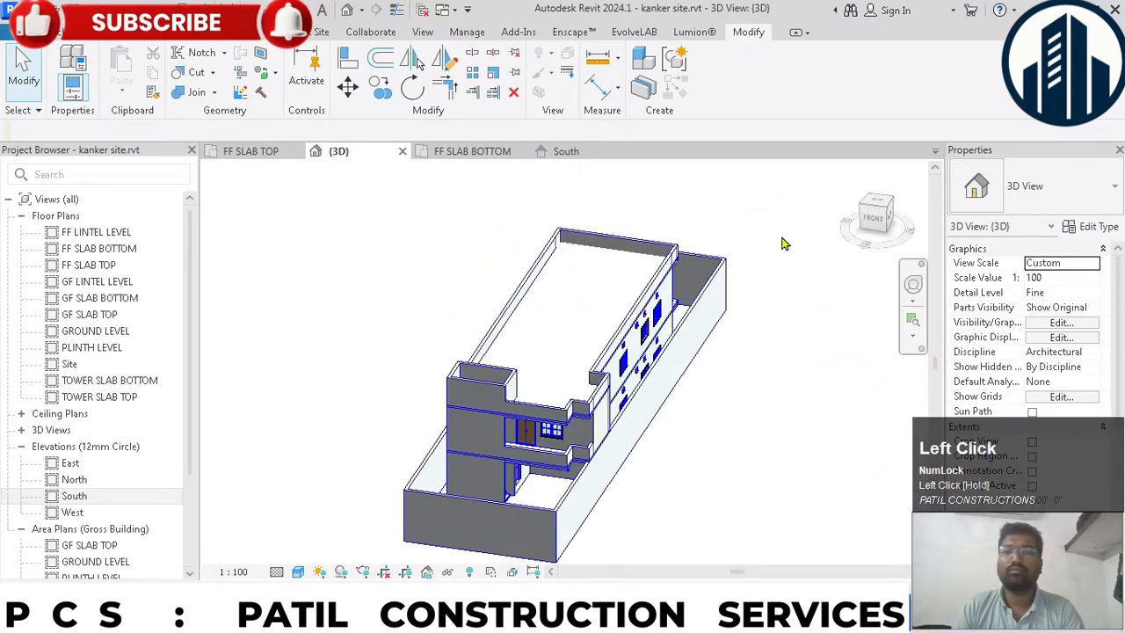
pyautogui.scroll(4, 688, 398)
pyautogui.scroll(-2, 728, 352)
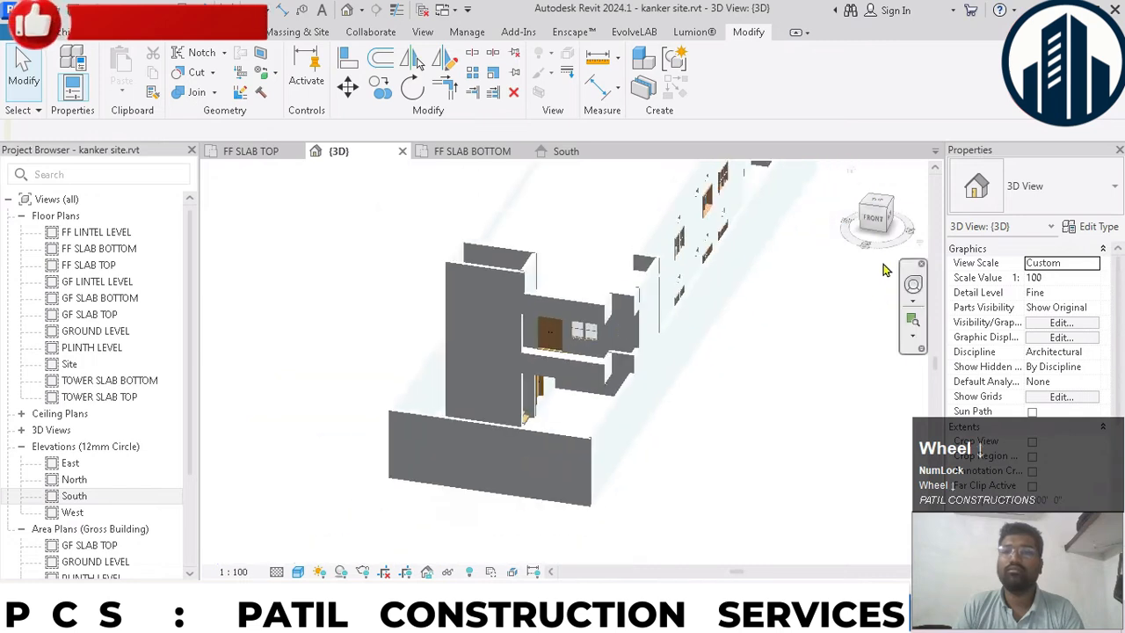
pyautogui.moveTo(871, 217); pyautogui.dragTo(887, 222)
pyautogui.scroll(4, 547, 377)
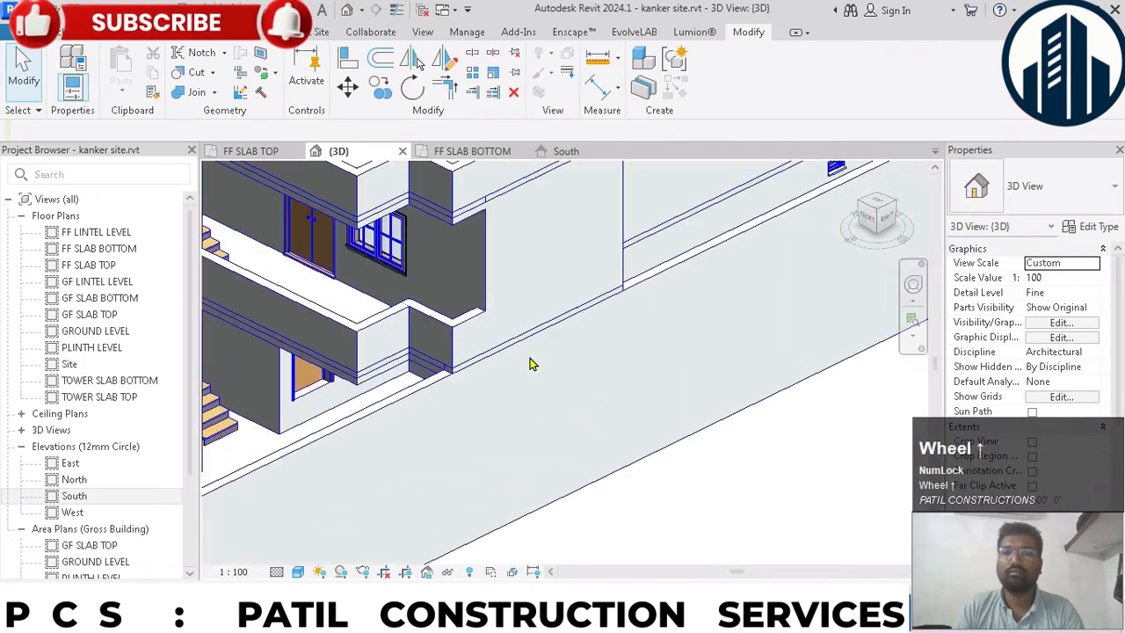
pyautogui.scroll(-3, 655, 356)
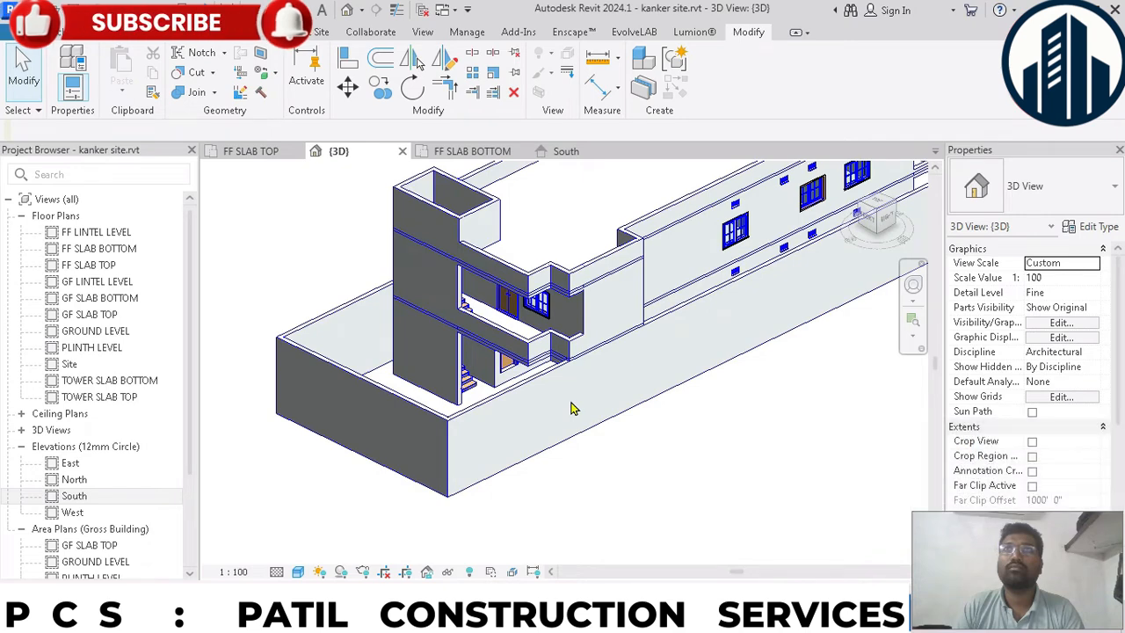
pyautogui.scroll(-3, 553, 425)
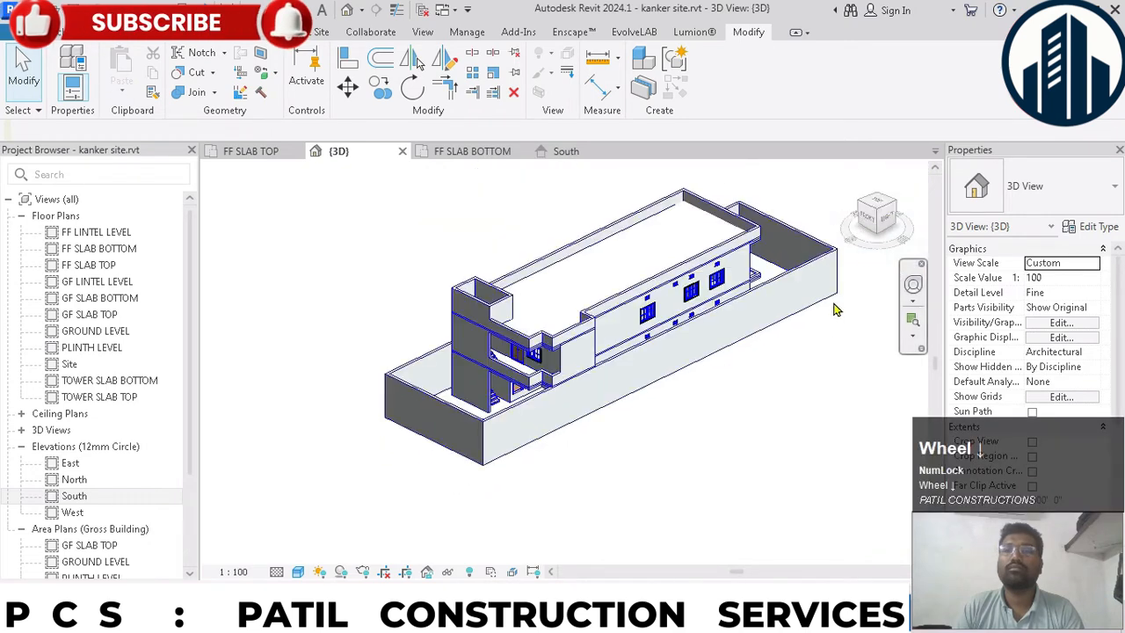
pyautogui.moveTo(888, 227)
pyautogui.mouseDown()
pyautogui.moveTo(214, 217)
pyautogui.moveTo(852, 248)
pyautogui.mouseUp()
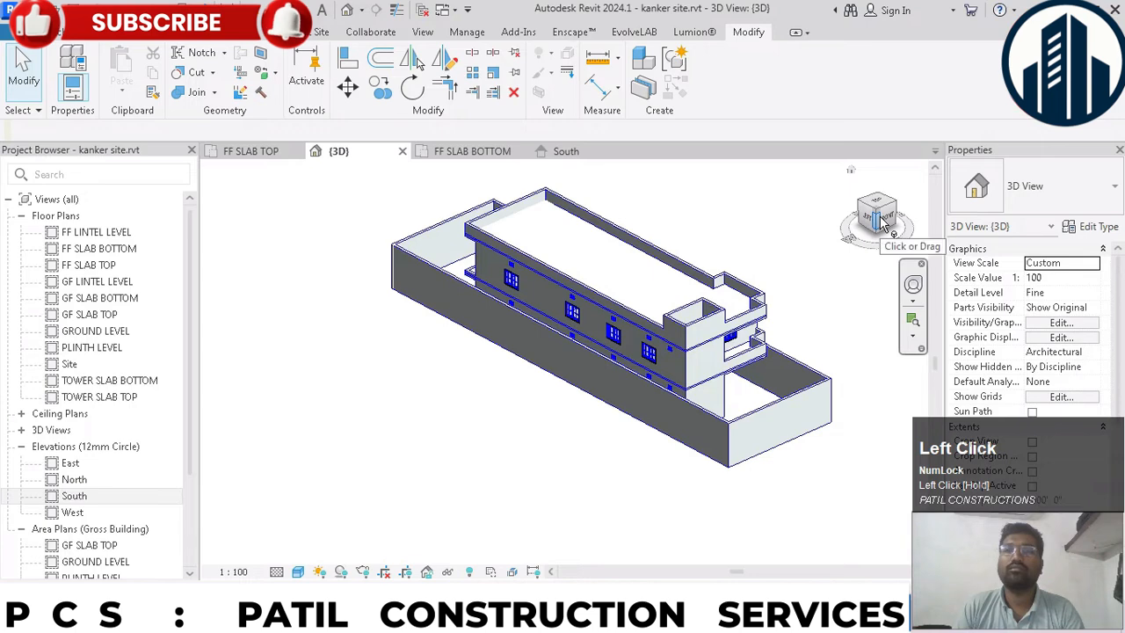
pyautogui.click(886, 226)
pyautogui.scroll(5, 620, 273)
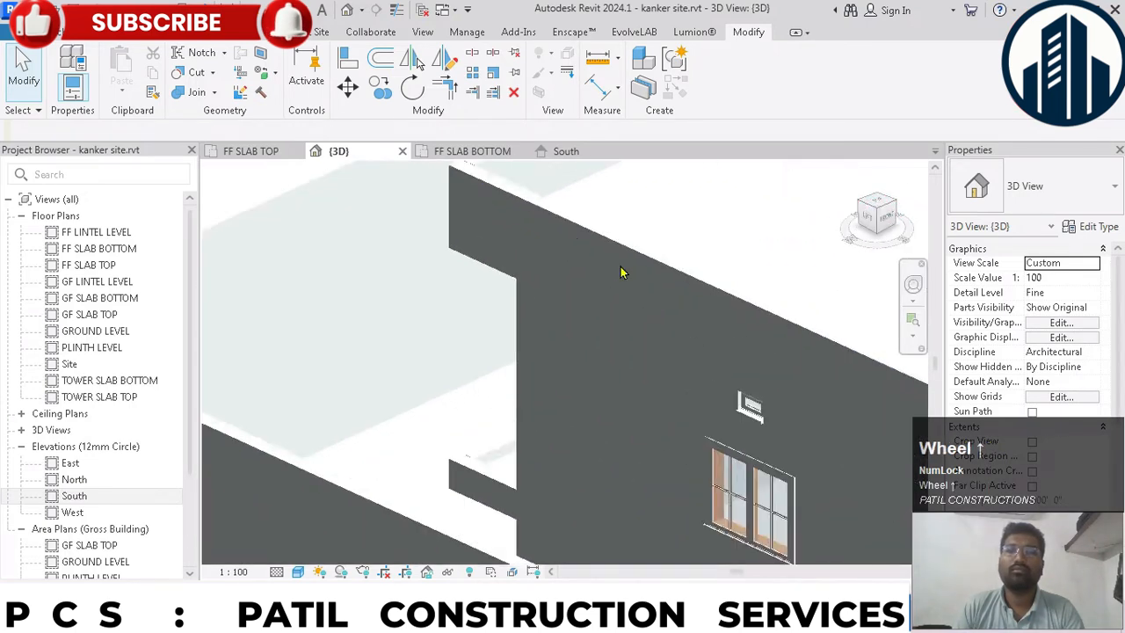
pyautogui.scroll(-8, 615, 299)
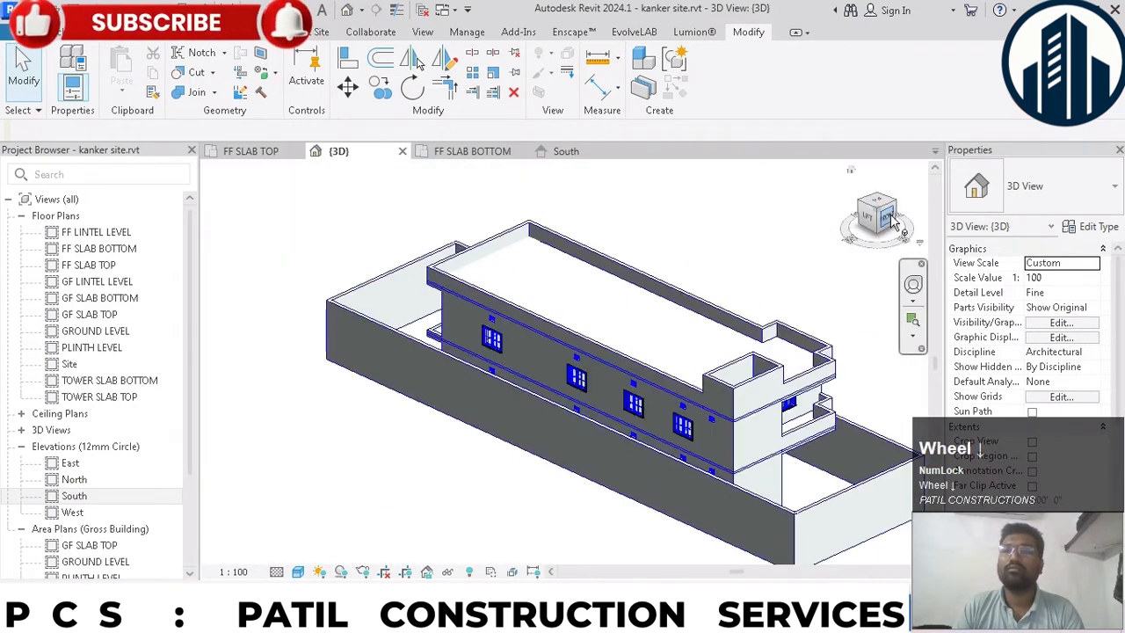
pyautogui.click(892, 220)
pyautogui.scroll(-2, 651, 404)
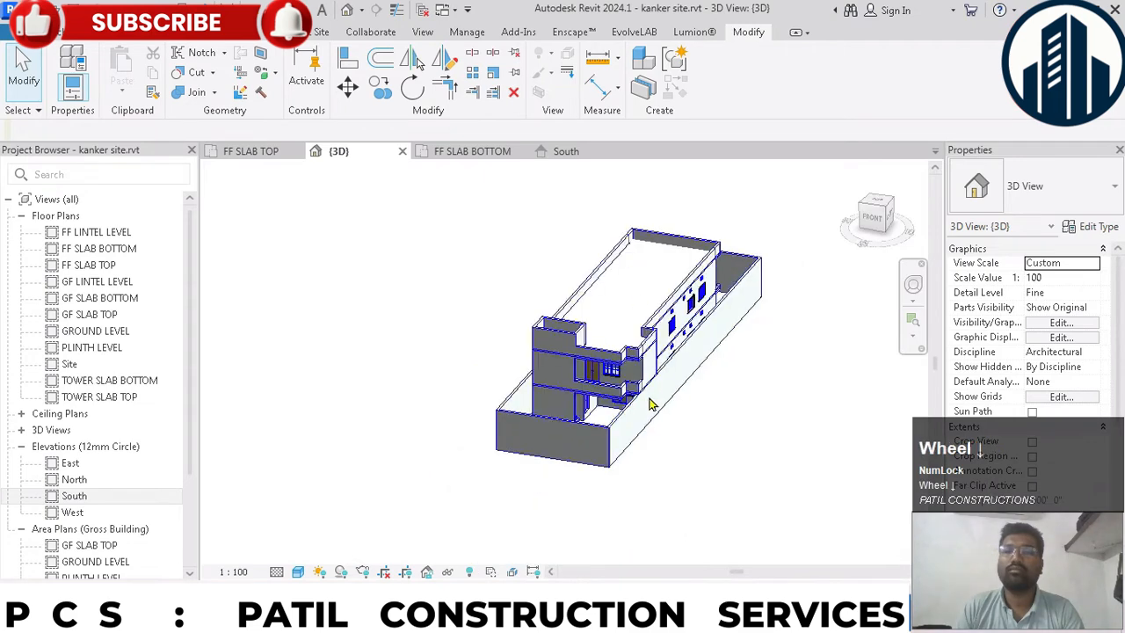
# - Set the top constraint of the four compound walls to PLINTH LEVEL with a 5' 0" top offset
pyautogui.scroll(3, 646, 400)
pyautogui.click(637, 400)
pyautogui.scroll(-2, 633, 399)
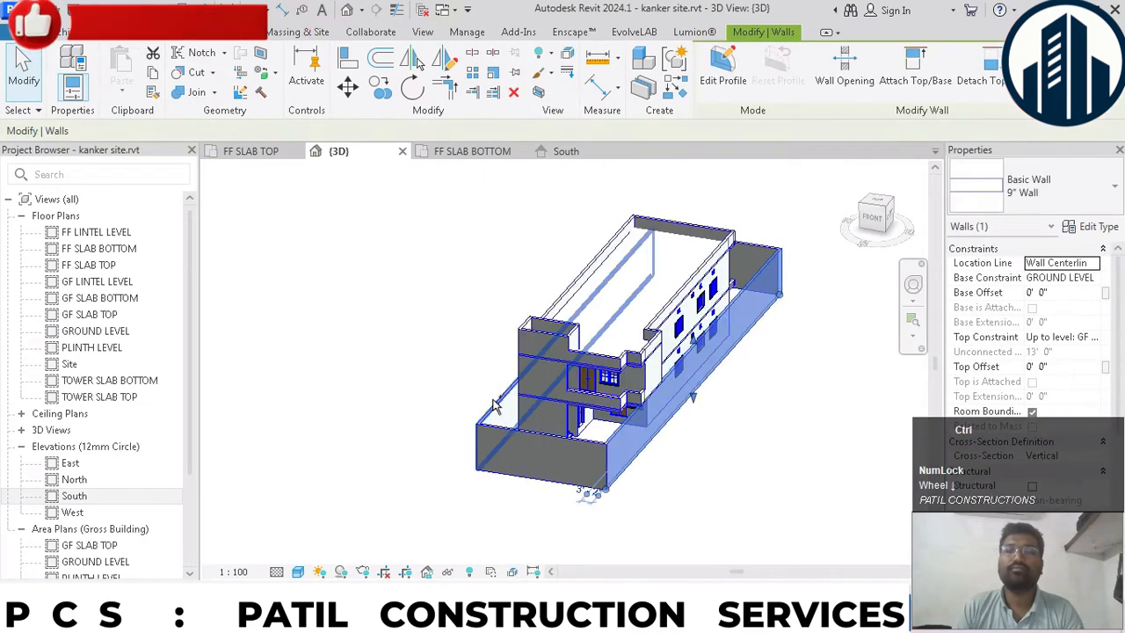
pyautogui.keyDown('ctrl'); pyautogui.click(494, 404); pyautogui.keyUp('ctrl')
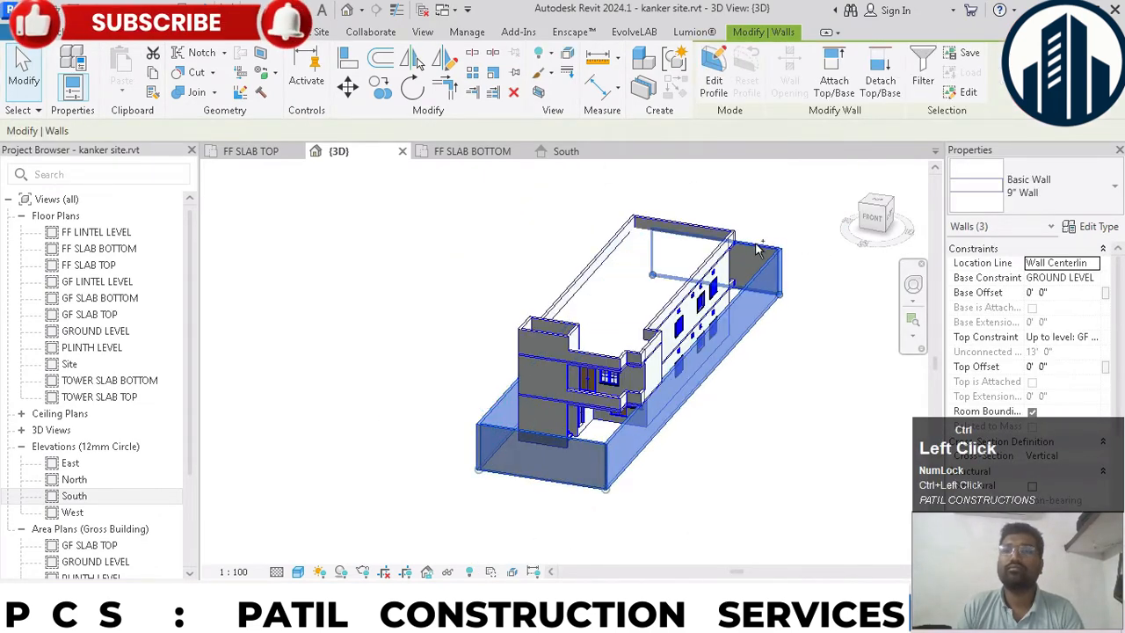
pyautogui.scroll(-1, 835, 326)
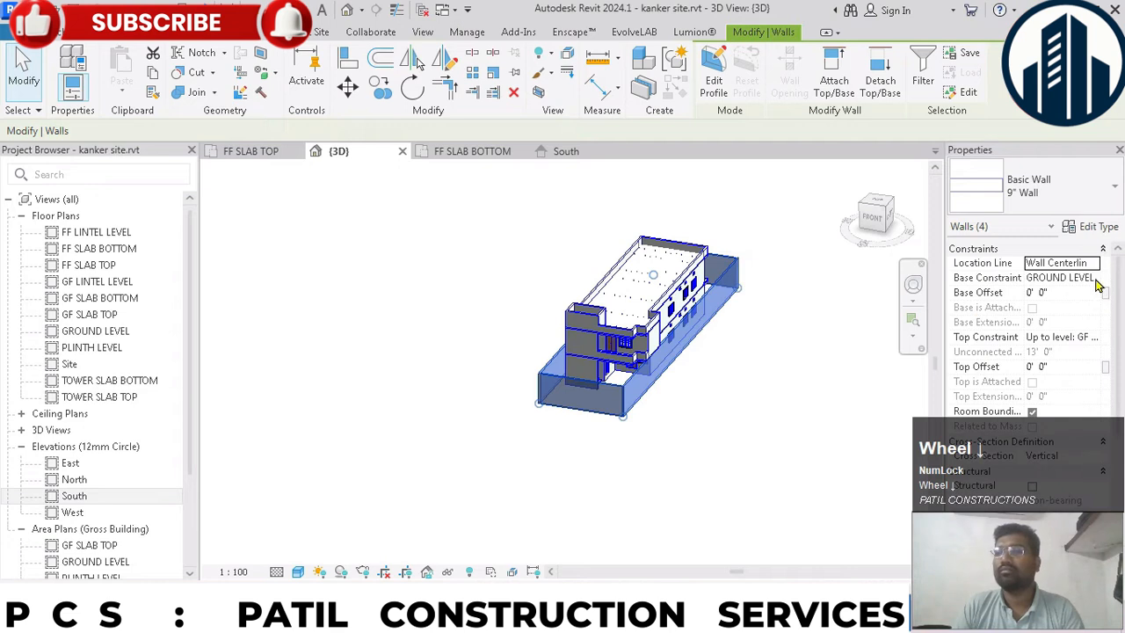
pyautogui.click(1088, 337)
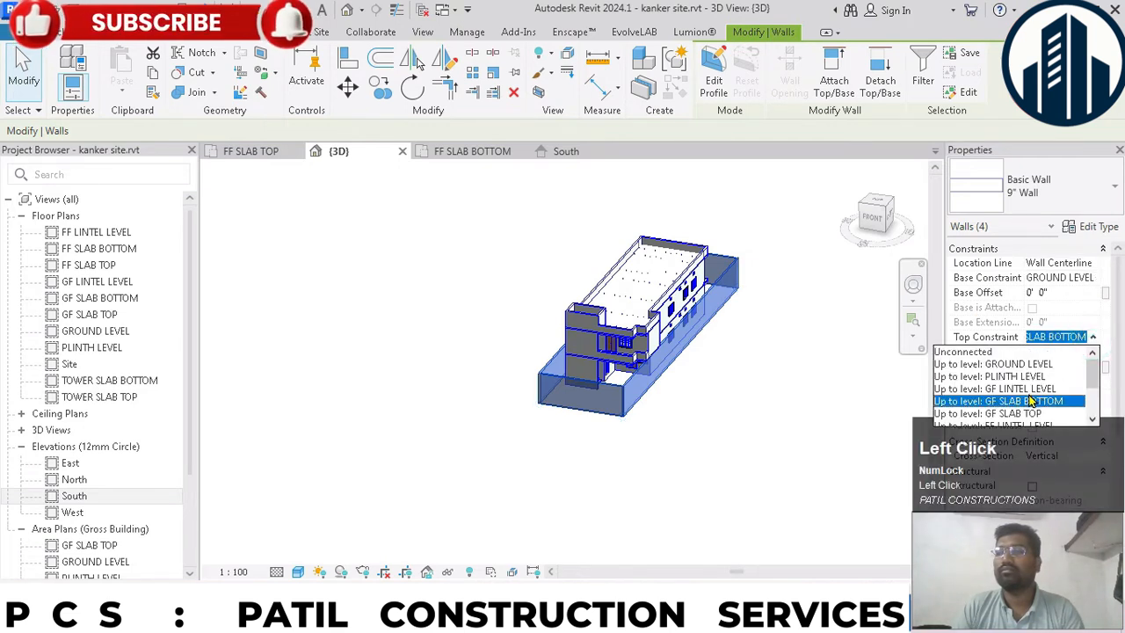
pyautogui.scroll(-1, 1030, 403)
pyautogui.scroll(2, 1030, 402)
pyautogui.click(1028, 378)
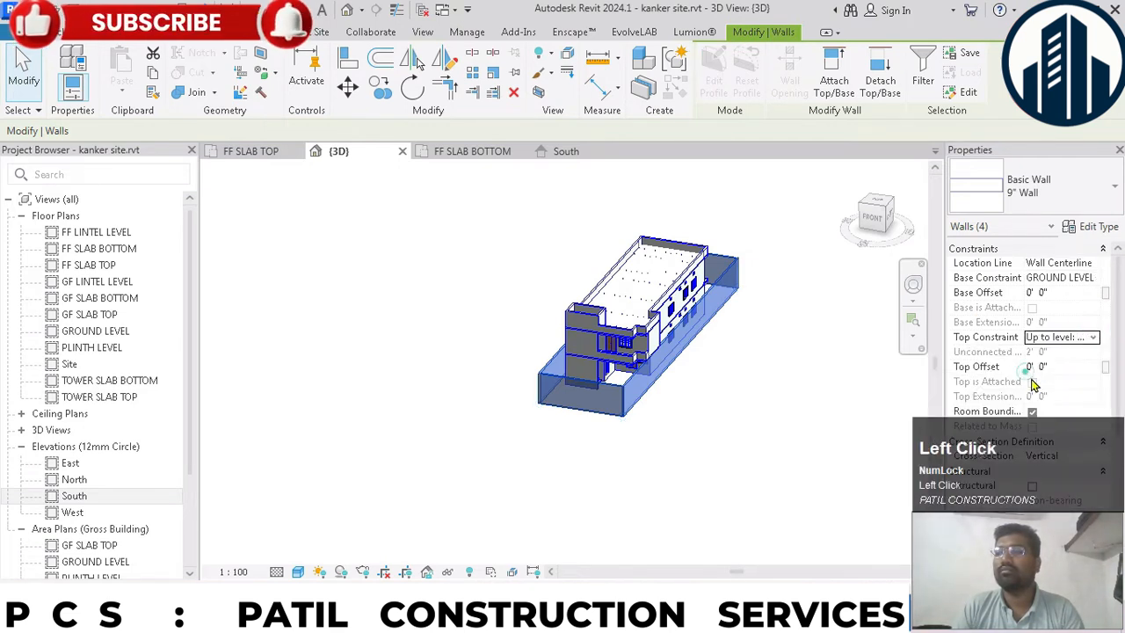
pyautogui.write('5')
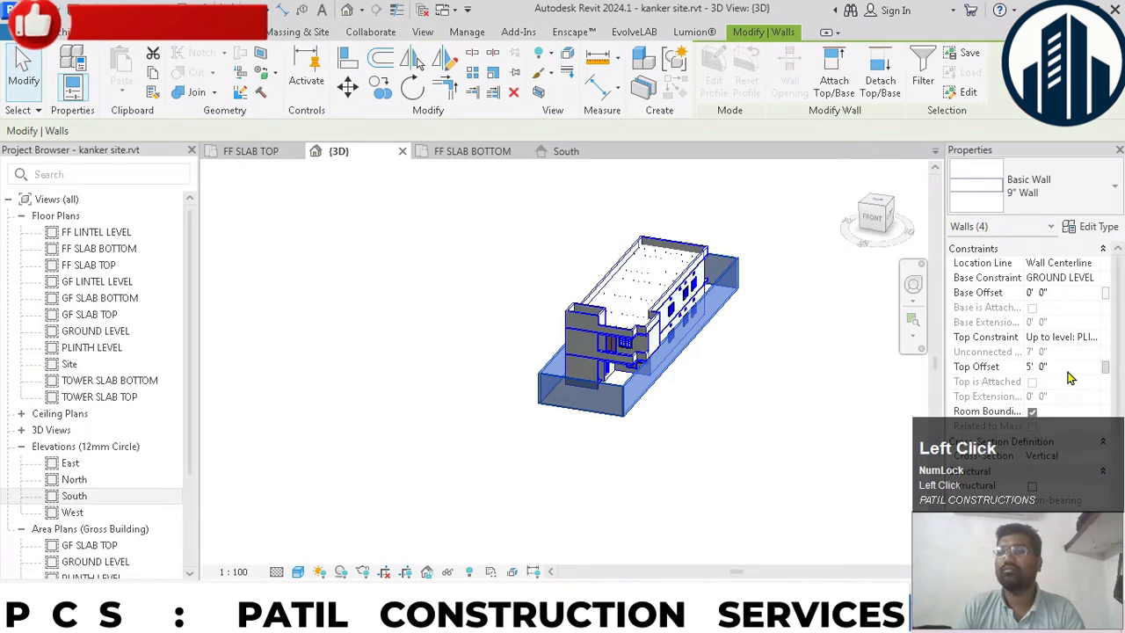
pyautogui.click(722, 400)
pyautogui.scroll(3, 699, 305)
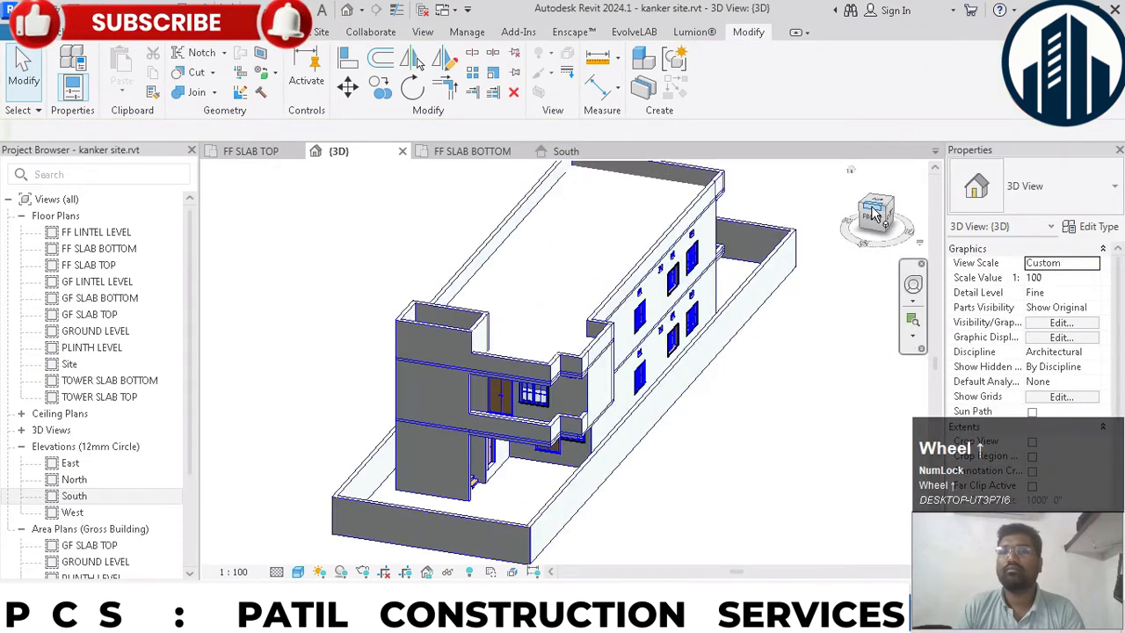
pyautogui.moveTo(874, 213); pyautogui.dragTo(878, 214)
pyautogui.scroll(-3, 728, 298)
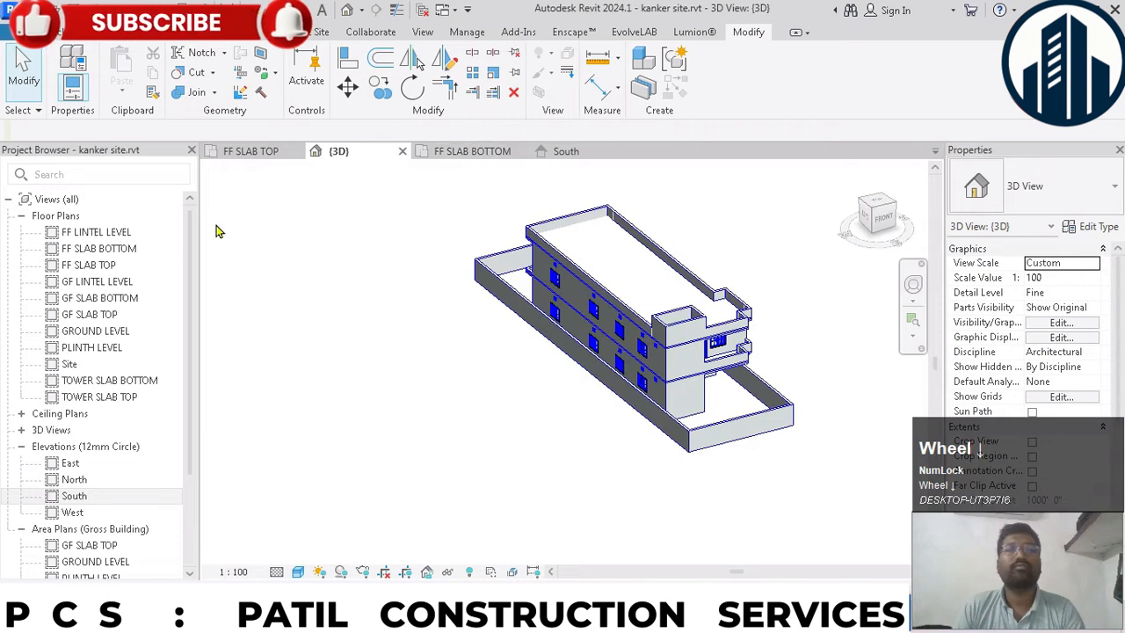
# - In the PLINTH LEVEL floor plan, split the front compound wall at two points to isolate the main entry segment
pyautogui.doubleClick(97, 348)
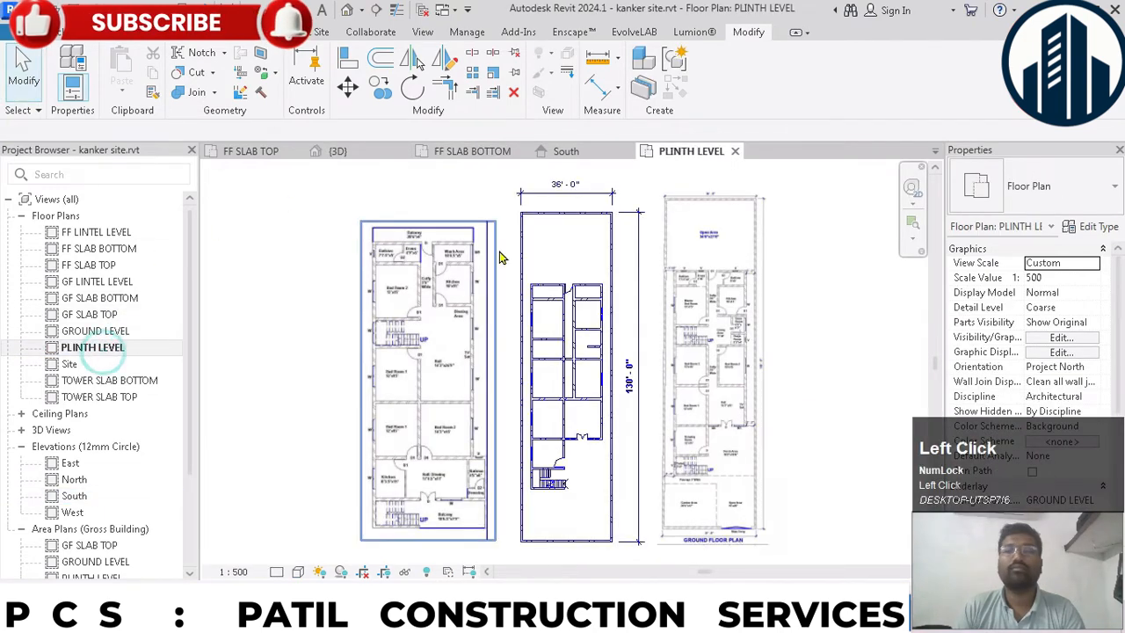
pyautogui.scroll(5, 632, 457)
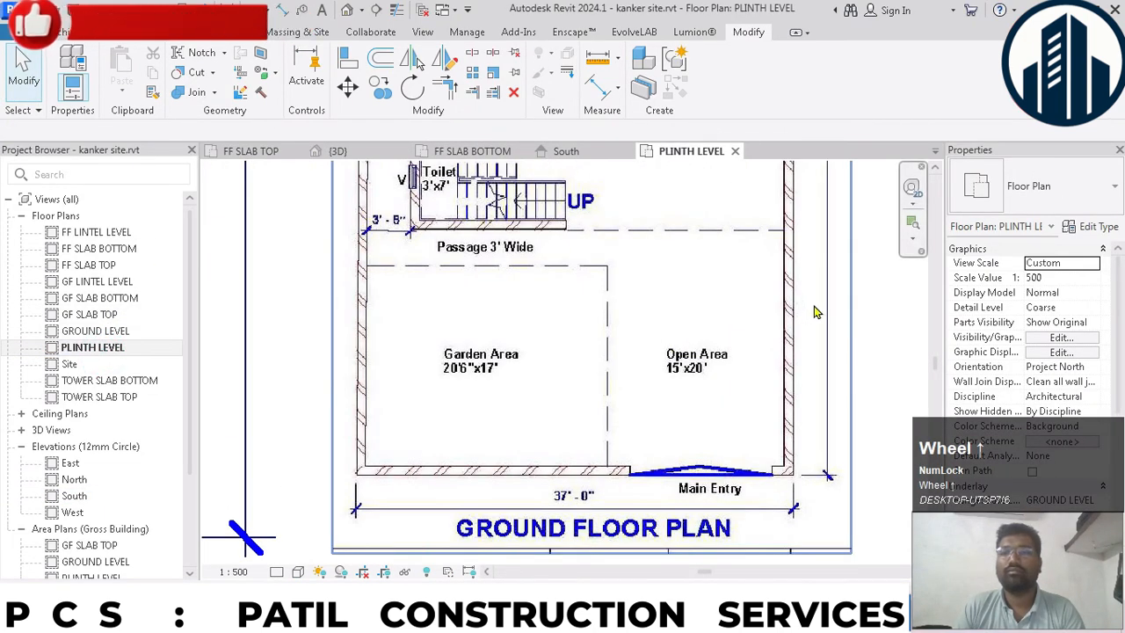
pyautogui.scroll(-5, 822, 351)
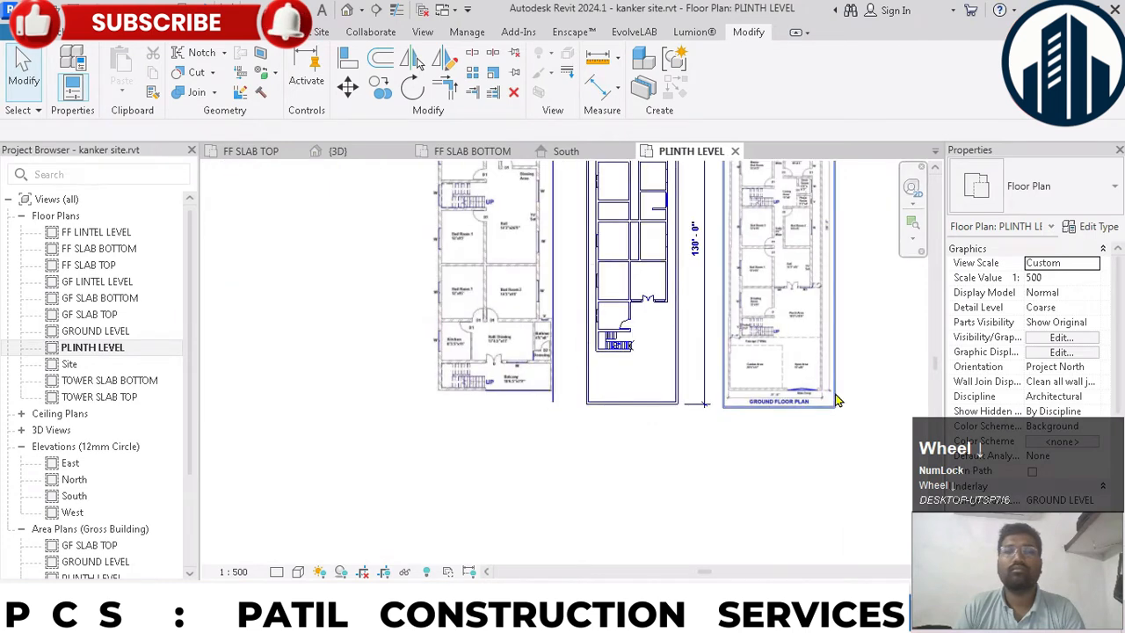
pyautogui.scroll(4, 677, 408)
pyautogui.click(668, 402)
pyautogui.scroll(2, 668, 404)
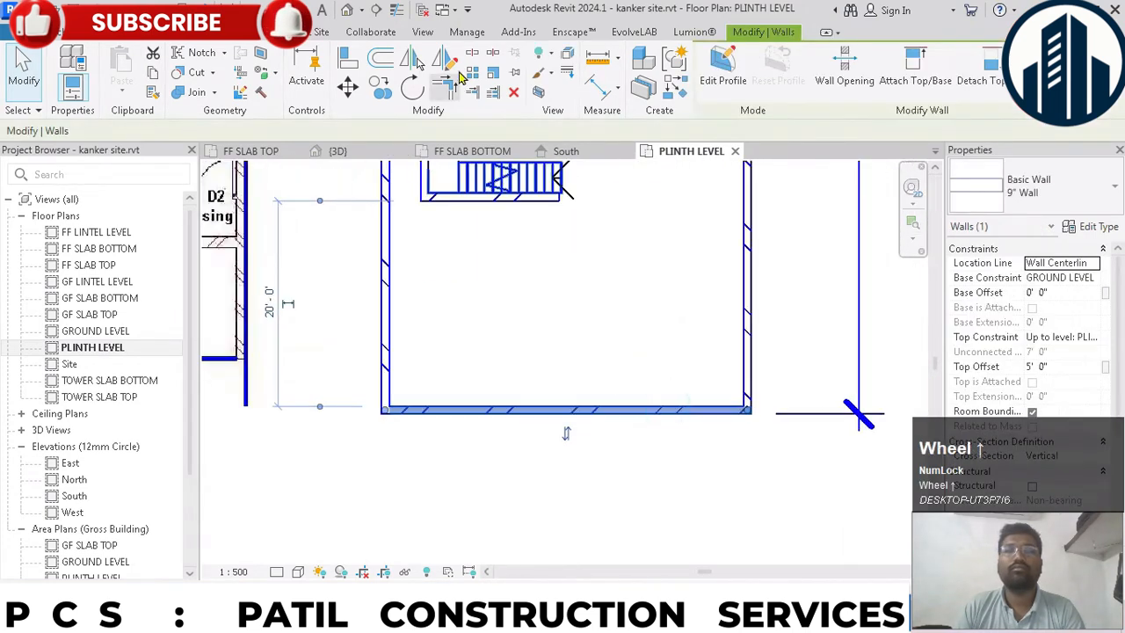
pyautogui.click(471, 53)
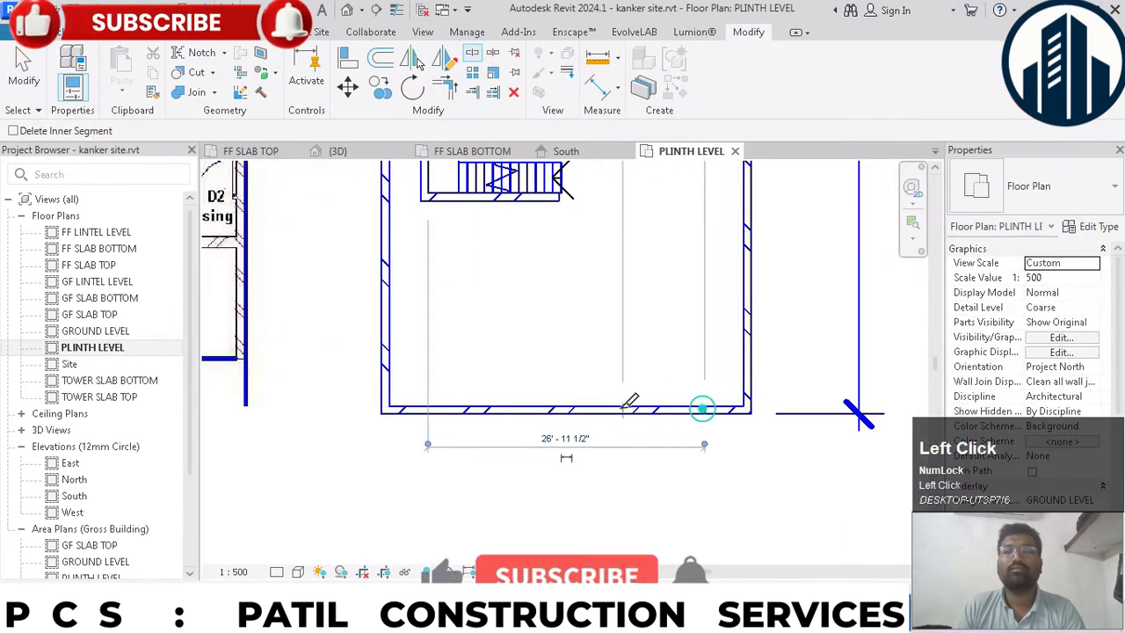
pyautogui.click(603, 409)
pyautogui.press('Escape')
# - Set the top offset of the main entry wall segment to 0' 0"
pyautogui.click(655, 411)
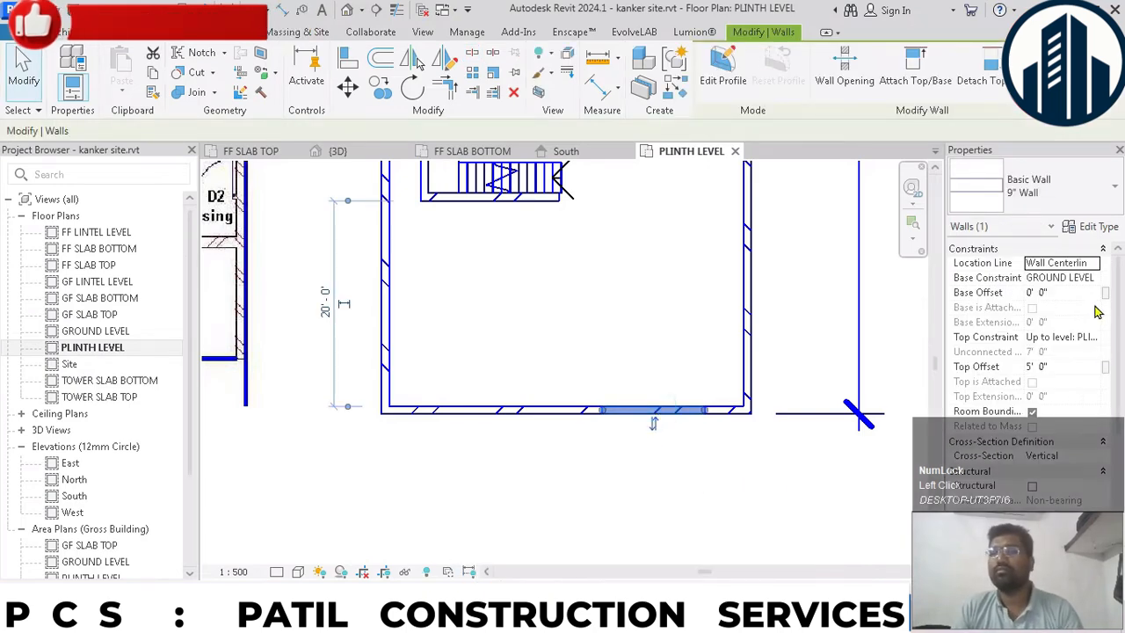
pyautogui.click(1076, 365)
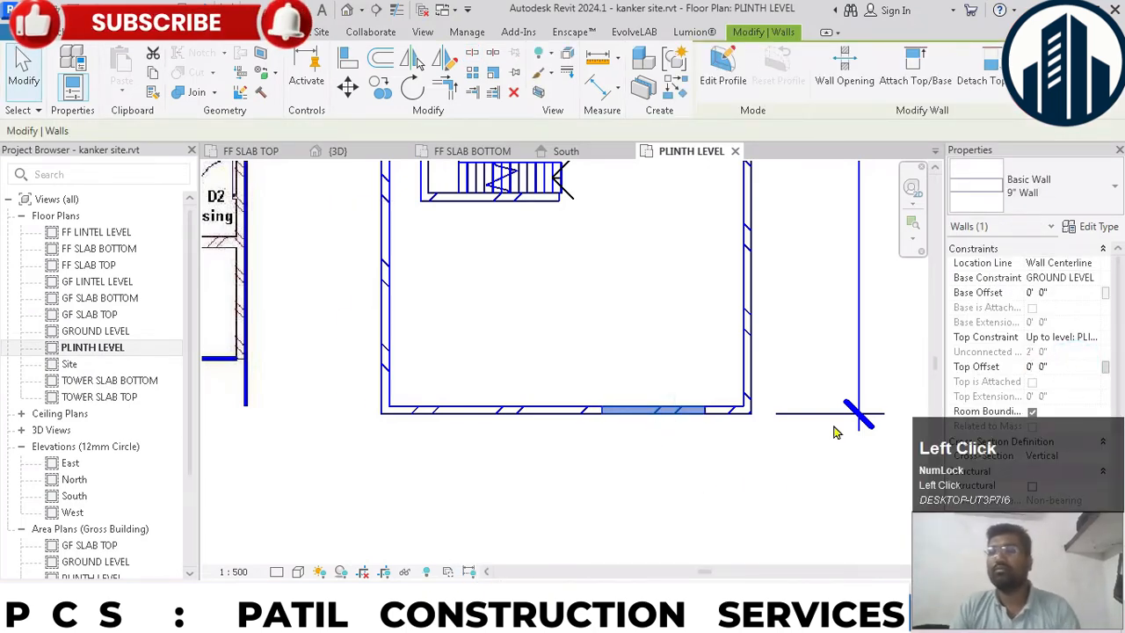
pyautogui.click(703, 479)
pyautogui.scroll(2, 700, 421)
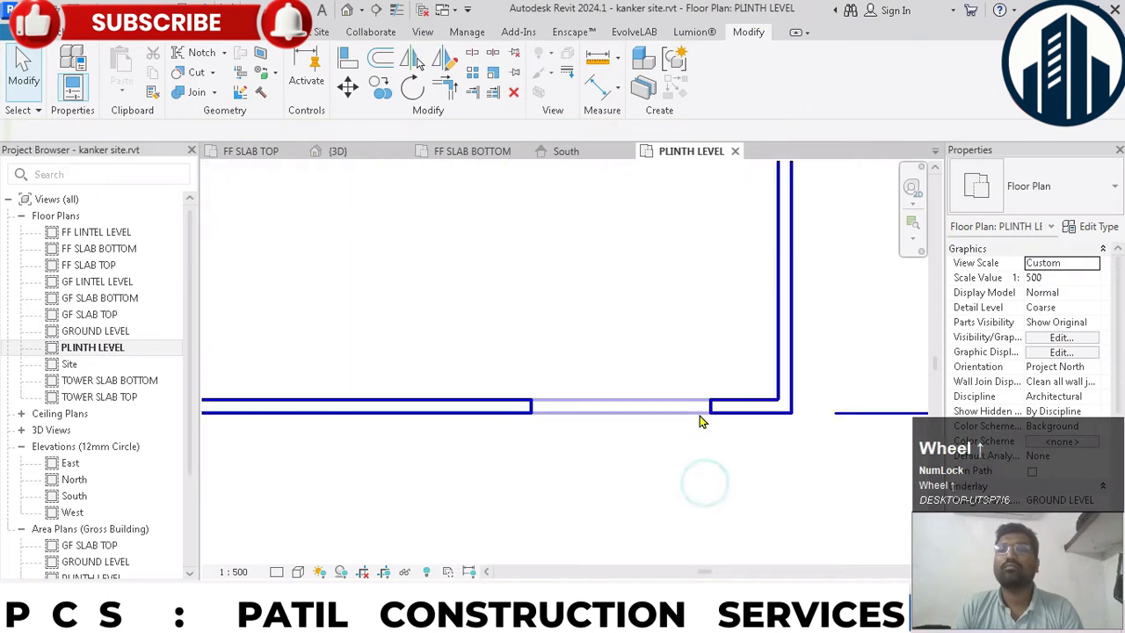
# - Shorten the front compound wall pieces on both sides of the entry segment, leaving a gap at each of its ends
pyautogui.click(532, 413)
pyautogui.moveTo(532, 407); pyautogui.dragTo(493, 406)
pyautogui.click(579, 477)
pyautogui.click(735, 415)
pyautogui.moveTo(710, 406); pyautogui.dragTo(739, 406)
pyautogui.click(680, 470)
pyautogui.click(685, 420)
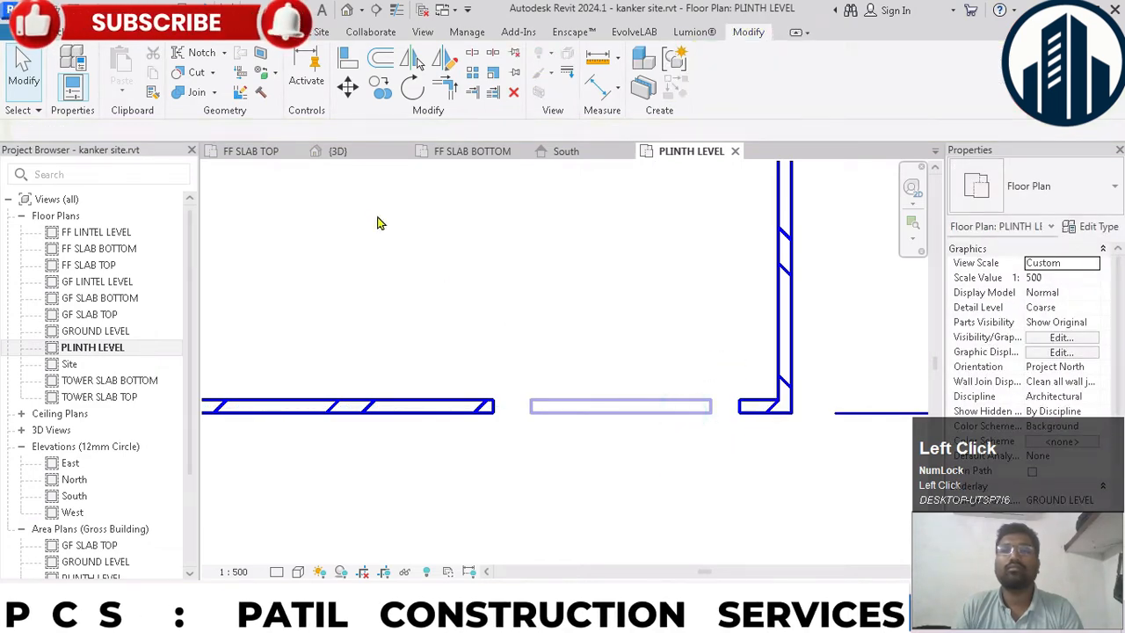
# - In the GROUND LEVEL floor plan, add an aligned dimension to the short front compound wall piece at the corner beside the entry
pyautogui.doubleClick(95, 331)
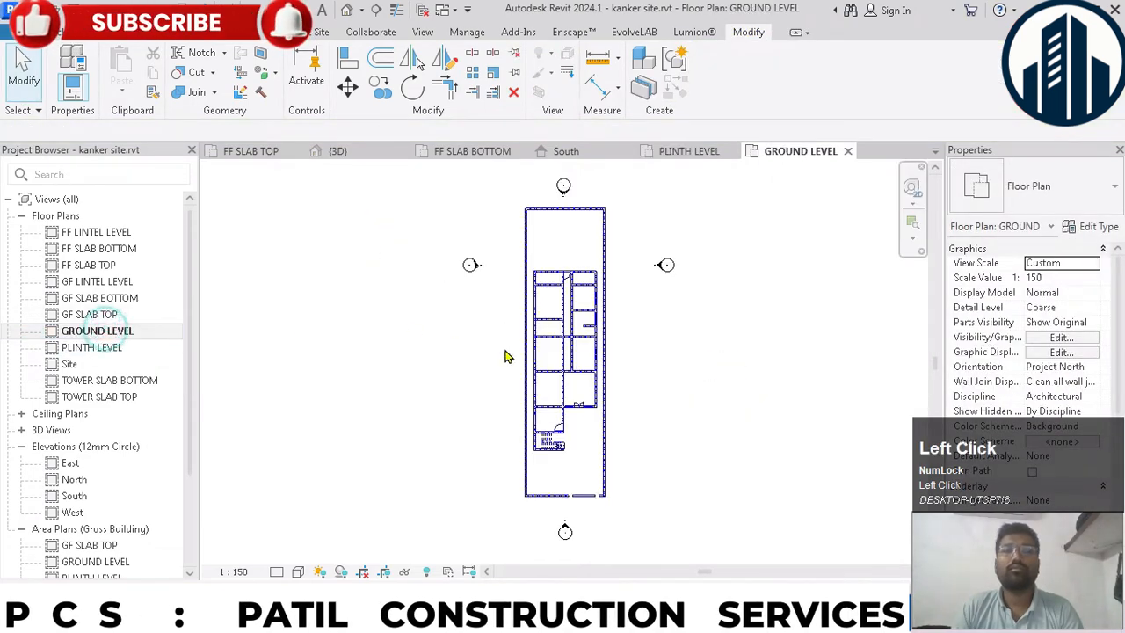
pyautogui.scroll(4, 571, 352)
pyautogui.scroll(3, 571, 381)
pyautogui.click(585, 319)
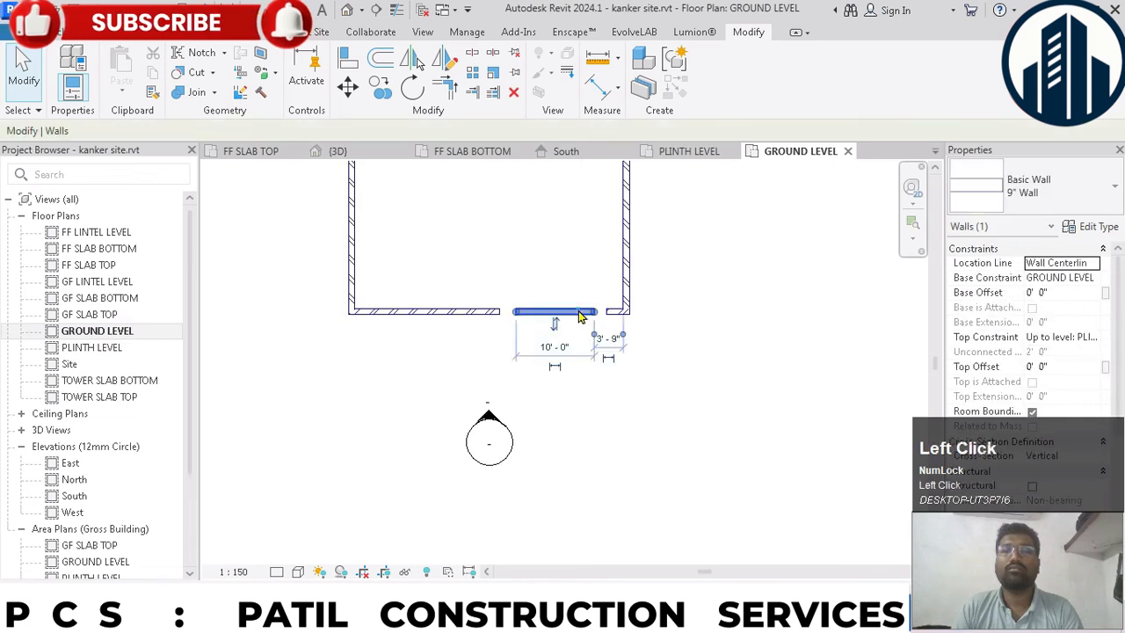
pyautogui.scroll(2, 600, 326)
pyautogui.click(624, 326)
pyautogui.click(710, 381)
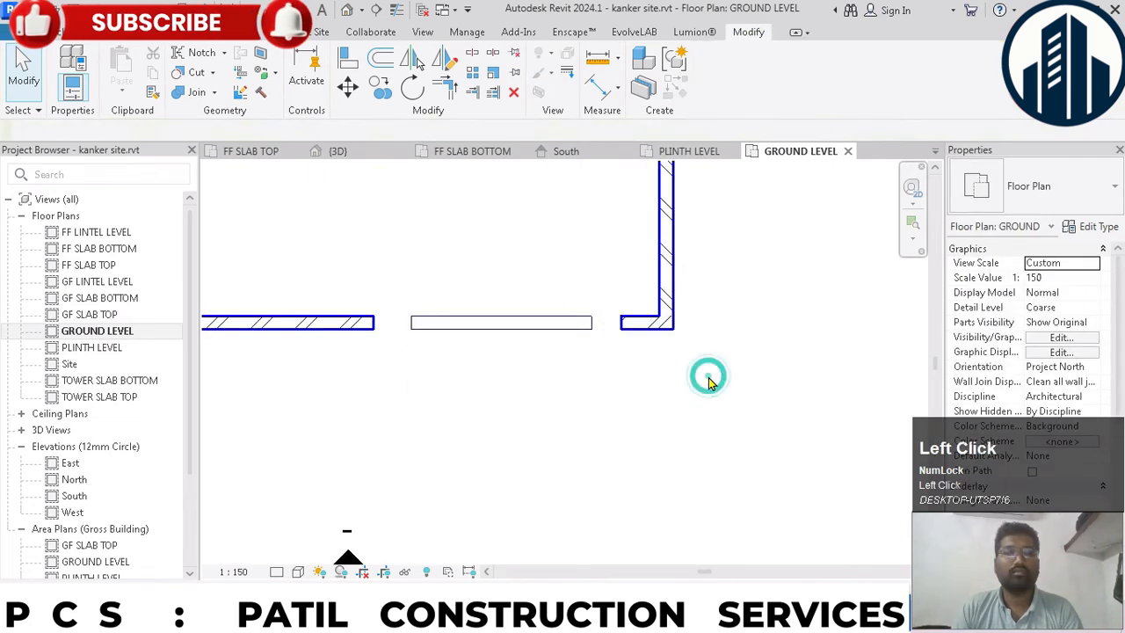
pyautogui.press('i')
pyautogui.scroll(2, 615, 332)
pyautogui.click(624, 314)
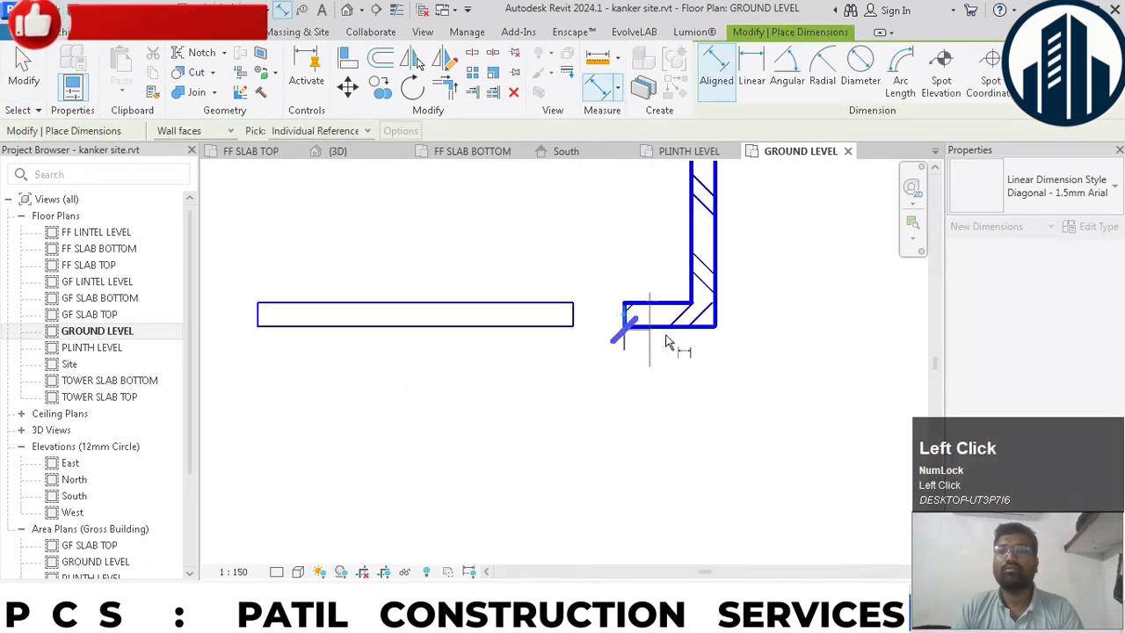
pyautogui.click(718, 318)
pyautogui.click(691, 425)
pyautogui.press('Escape')
pyautogui.press('Escape')
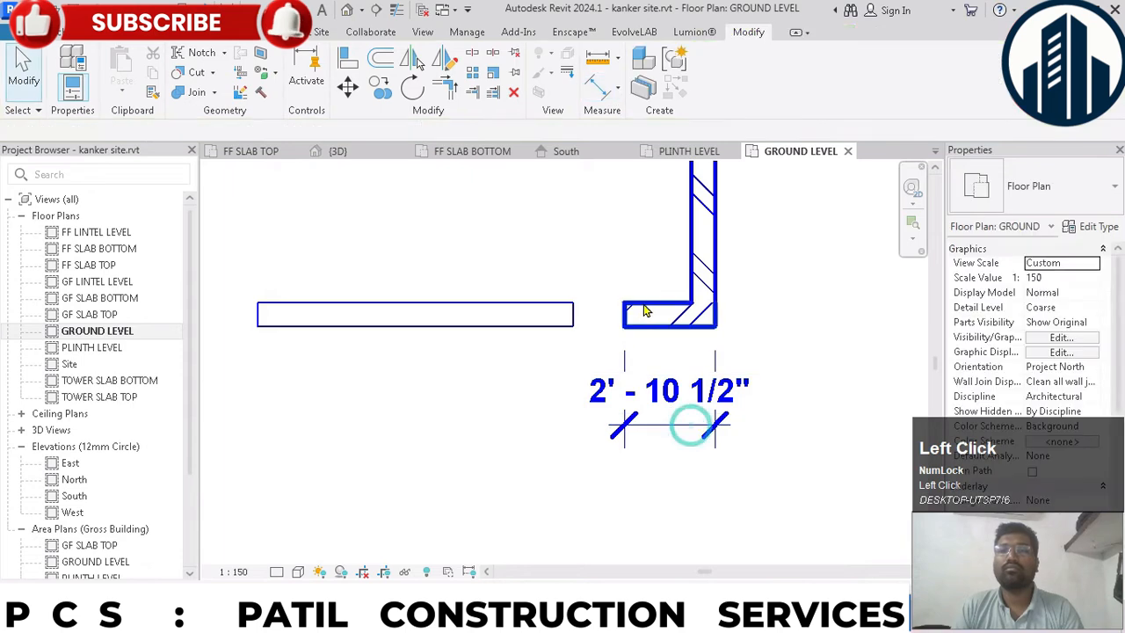
# - Set the dimensioned length of the short corner wall piece to 3' 0"
pyautogui.click(643, 303)
pyautogui.write('0')
pyautogui.press('Return')
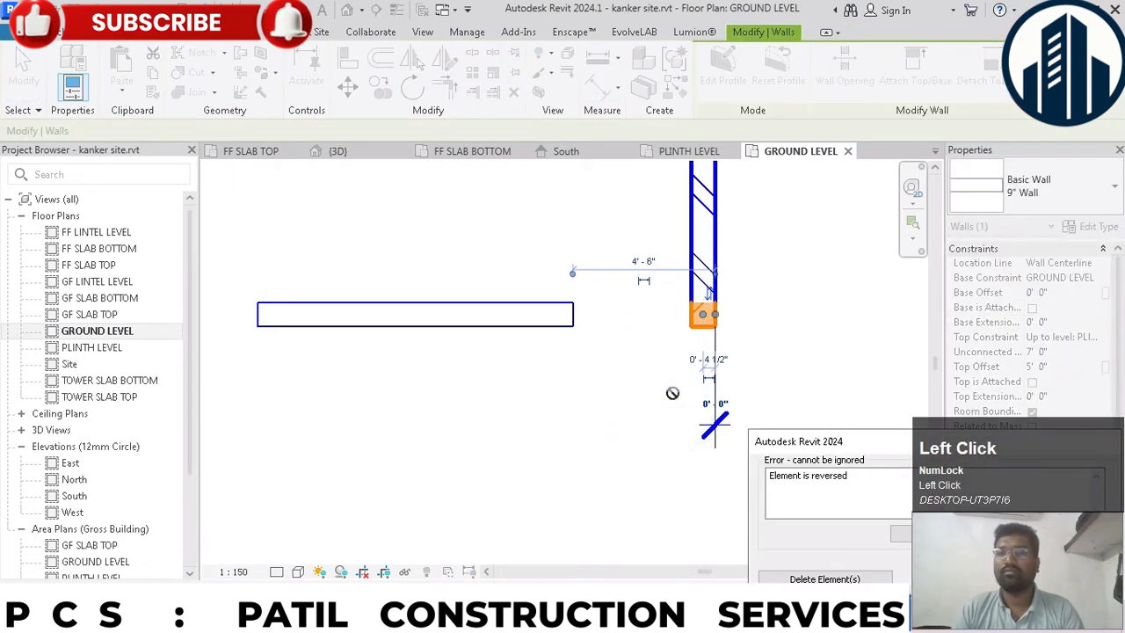
pyautogui.press('Escape')
pyautogui.press('Escape')
pyautogui.click(668, 325)
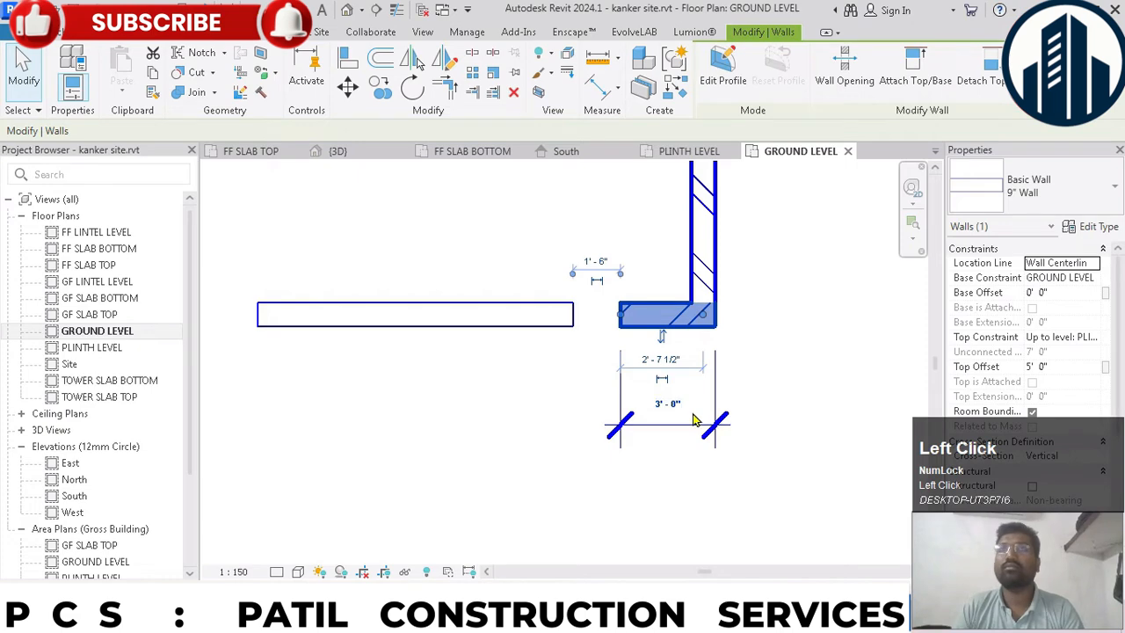
pyautogui.click(791, 391)
# - Move the main entry wall segment against the short corner piece by setting the gap between them to 0
pyautogui.scroll(-2, 794, 372)
pyautogui.click(655, 341)
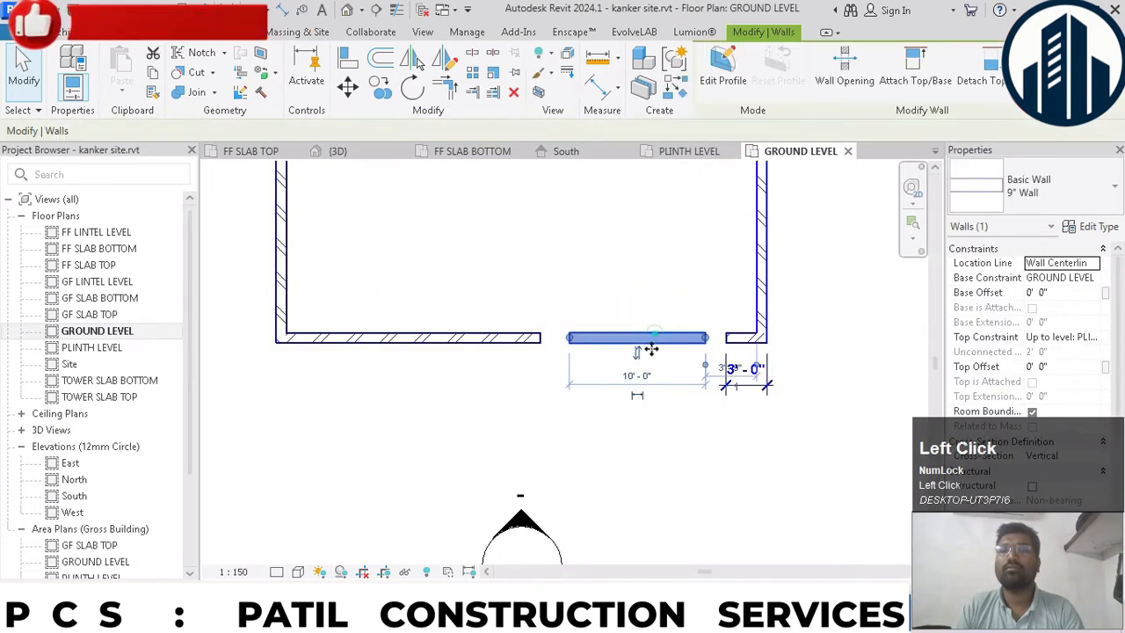
pyautogui.scroll(2, 639, 396)
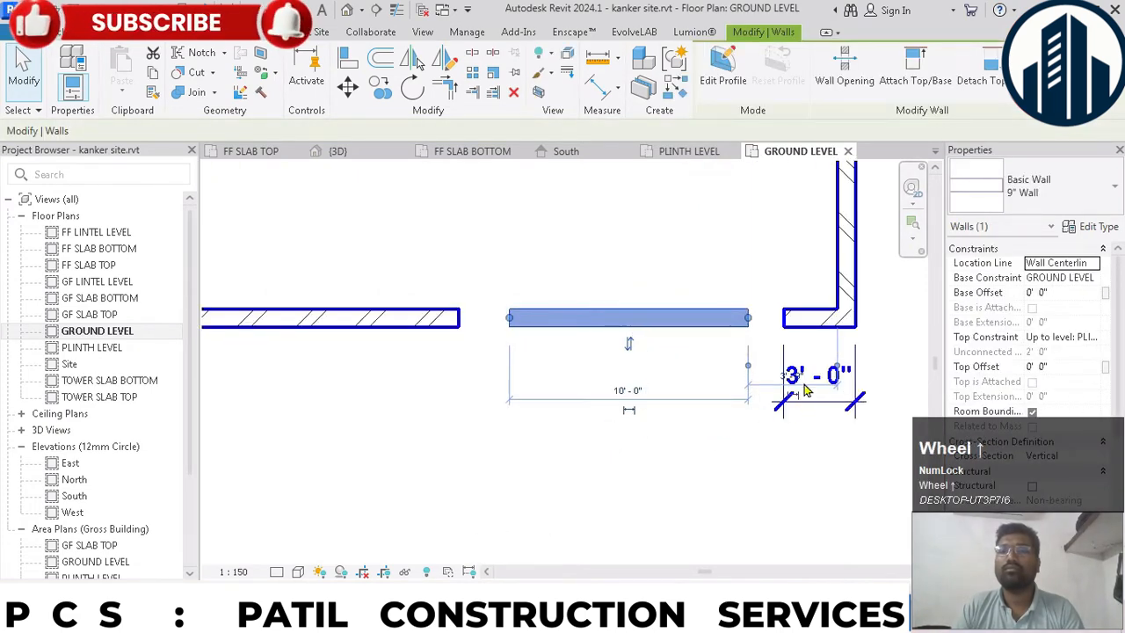
pyautogui.scroll(2, 813, 396)
pyautogui.click(837, 327)
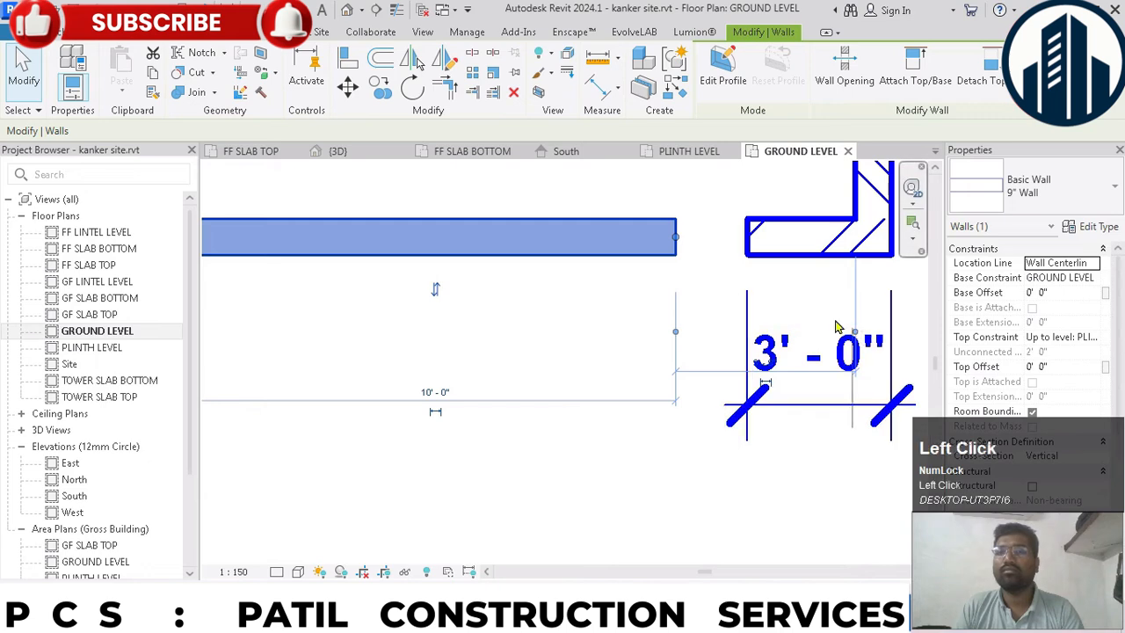
pyautogui.moveTo(856, 332); pyautogui.dragTo(732, 360)
pyautogui.write('0')
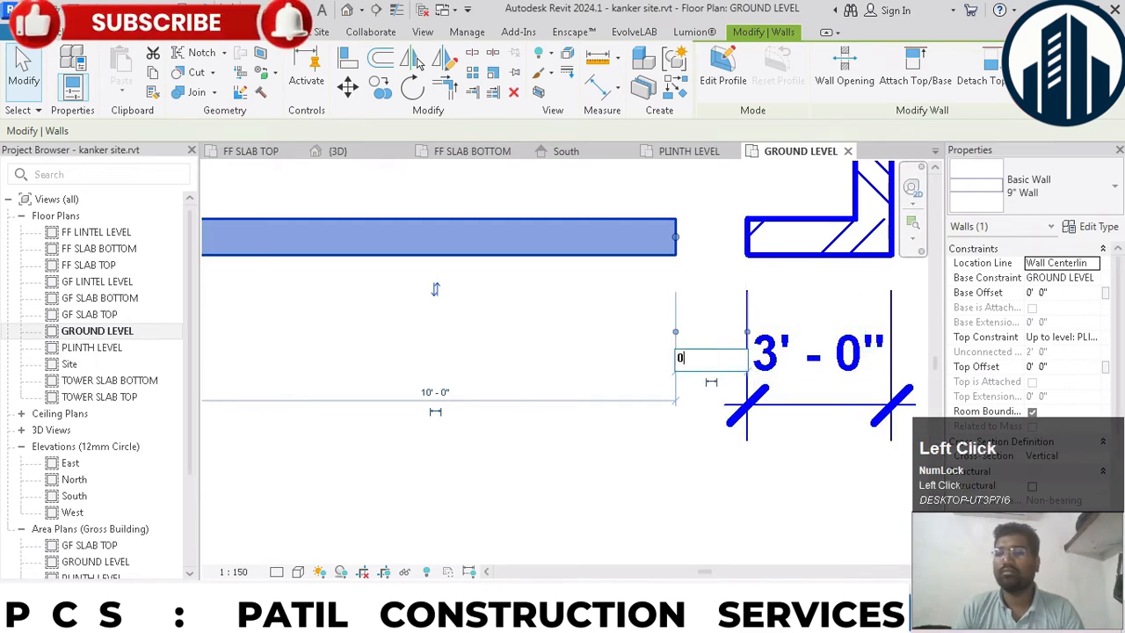
pyautogui.press('Return')
pyautogui.click(717, 368)
# - Extend the long front compound wall piece to meet the entry segment, and delete the dimension at the corner piece
pyautogui.scroll(-3, 736, 370)
pyautogui.click(480, 323)
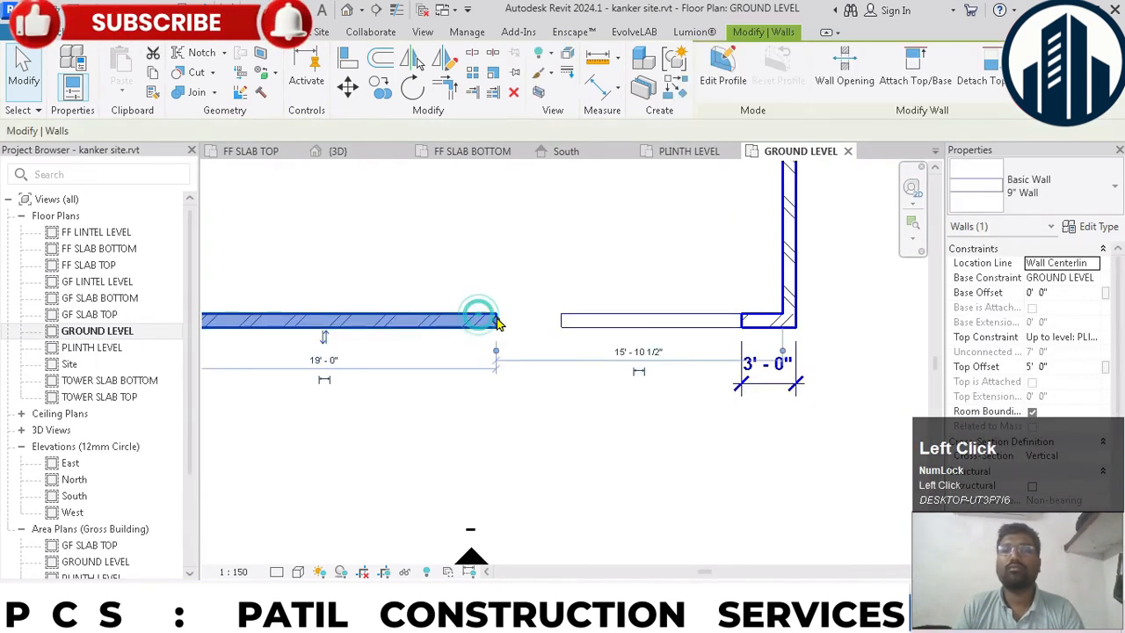
pyautogui.moveTo(495, 320); pyautogui.dragTo(561, 320)
pyautogui.click(641, 392)
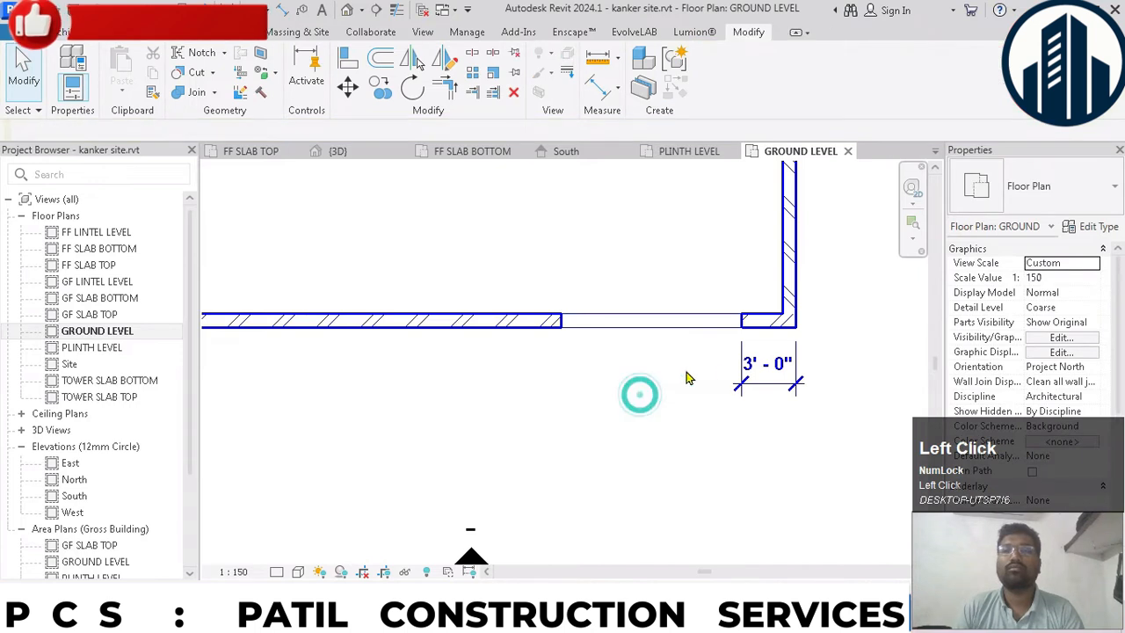
pyautogui.click(749, 365)
pyautogui.click(617, 328)
pyautogui.scroll(-4, 605, 414)
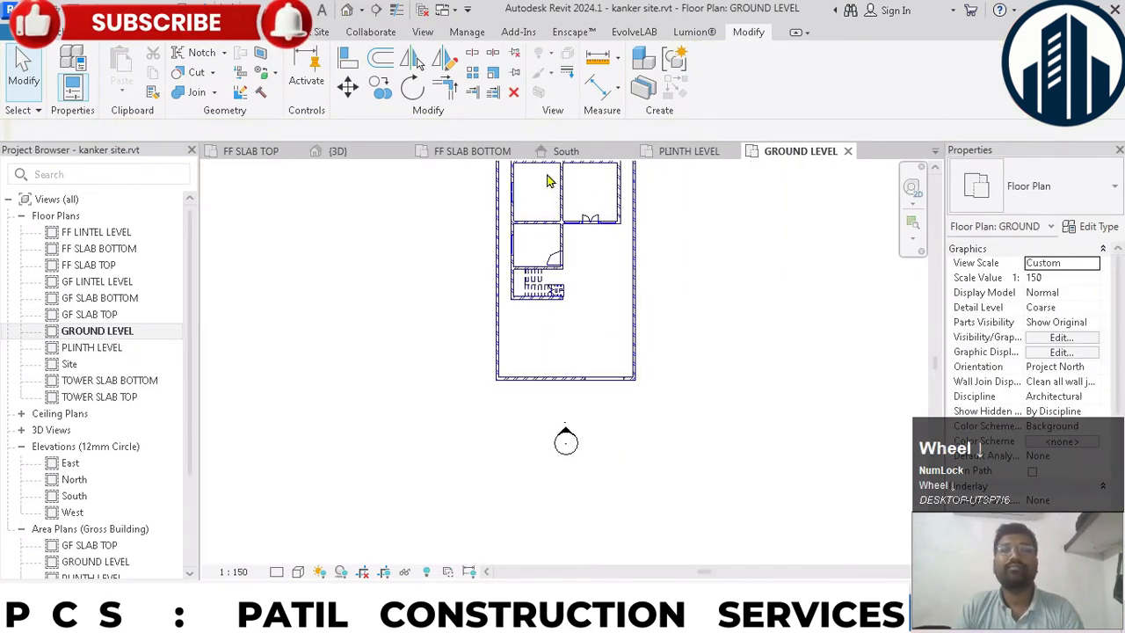
# - In the PLINTH LEVEL floor plan, draw a 9" wall across the entry opening between the two front compound wall pieces
pyautogui.click(686, 150)
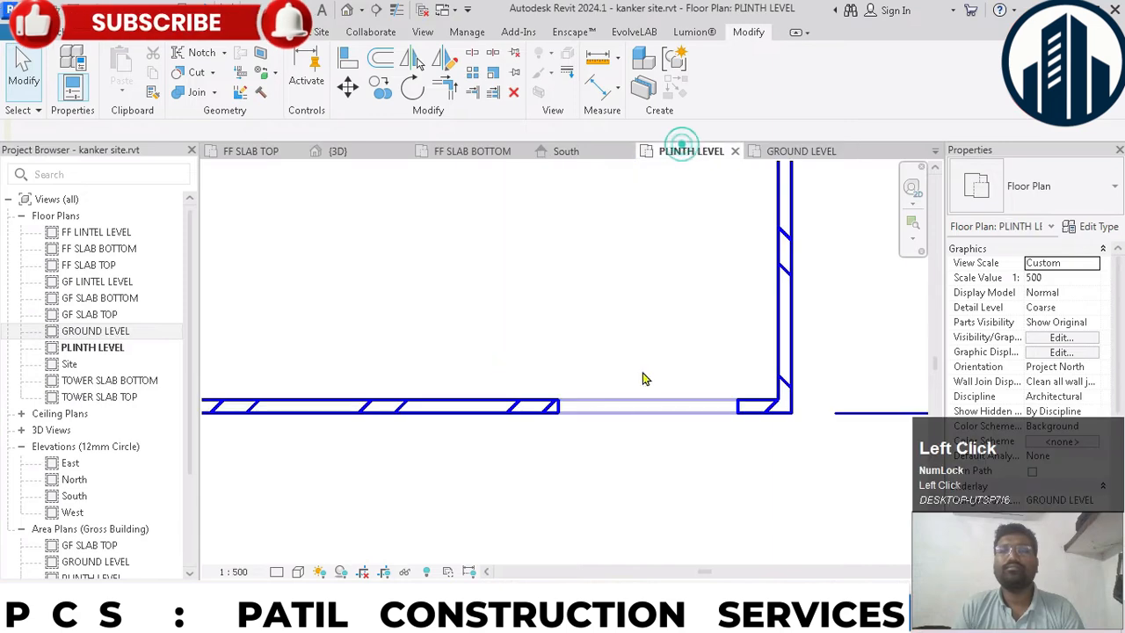
pyautogui.scroll(3, 642, 378)
pyautogui.press('w')
pyautogui.press('a')
pyautogui.click(747, 413)
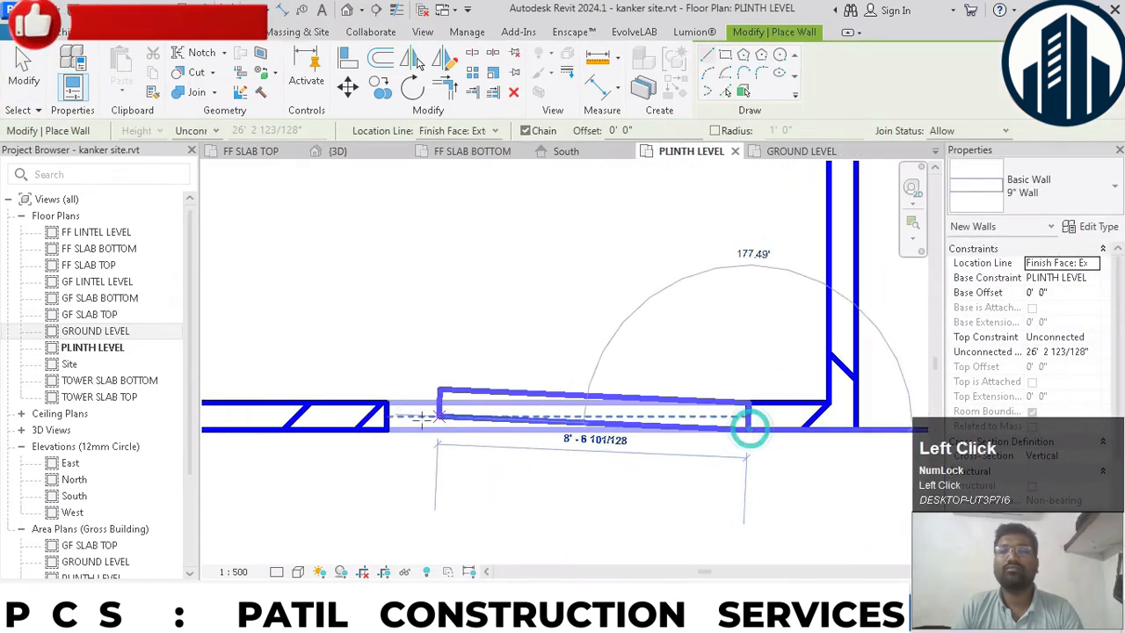
pyautogui.click(386, 416)
pyautogui.press('Escape')
pyautogui.press('Escape')
# - Set the unconnected height of the new entry wall to 5' 0" and check the wall in the 3D view
pyautogui.click(524, 431)
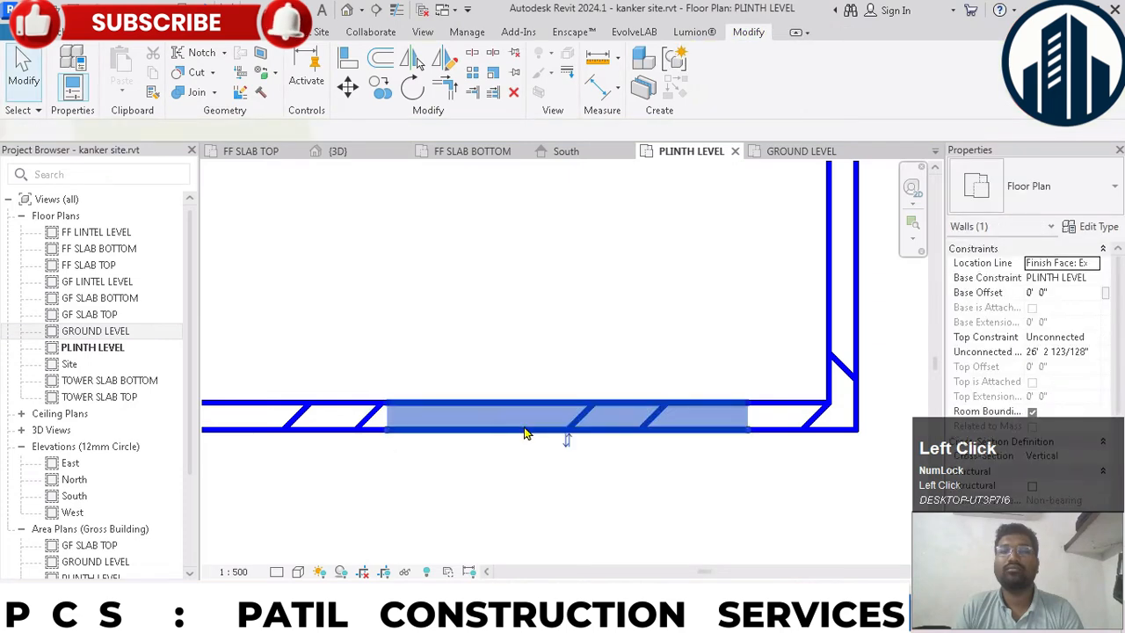
pyautogui.scroll(-1, 618, 339)
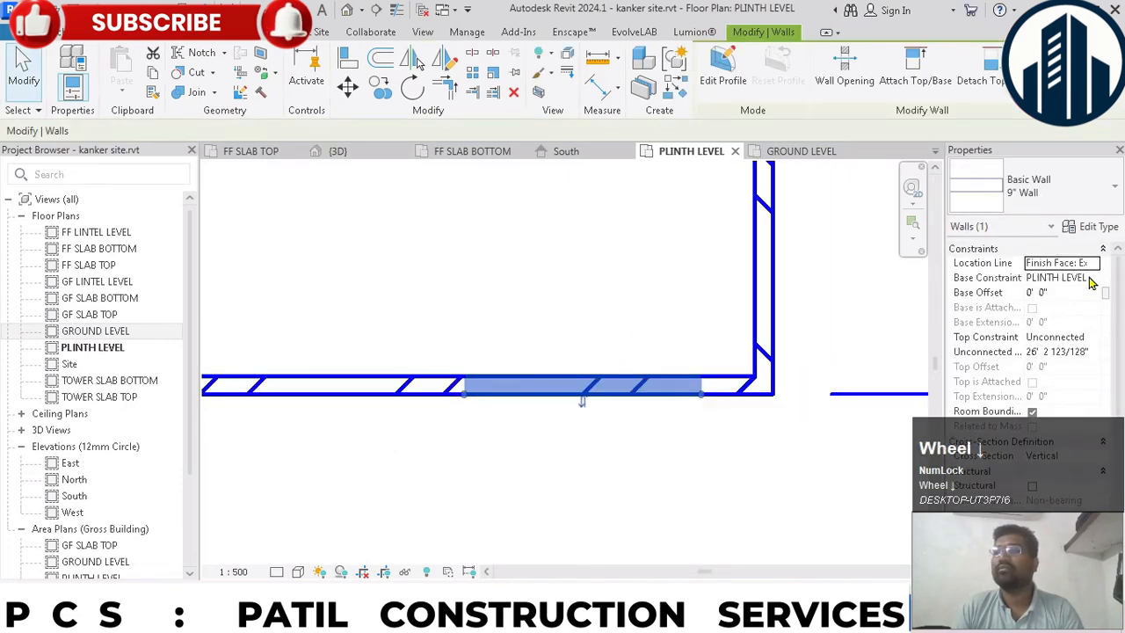
pyautogui.click(1095, 352)
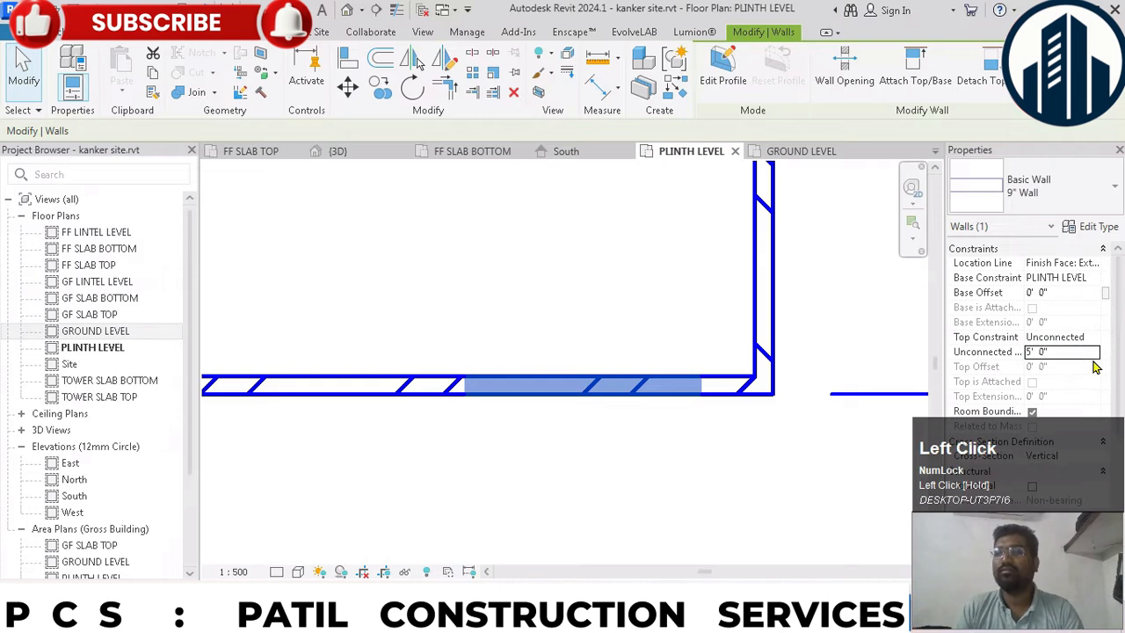
pyautogui.click(625, 457)
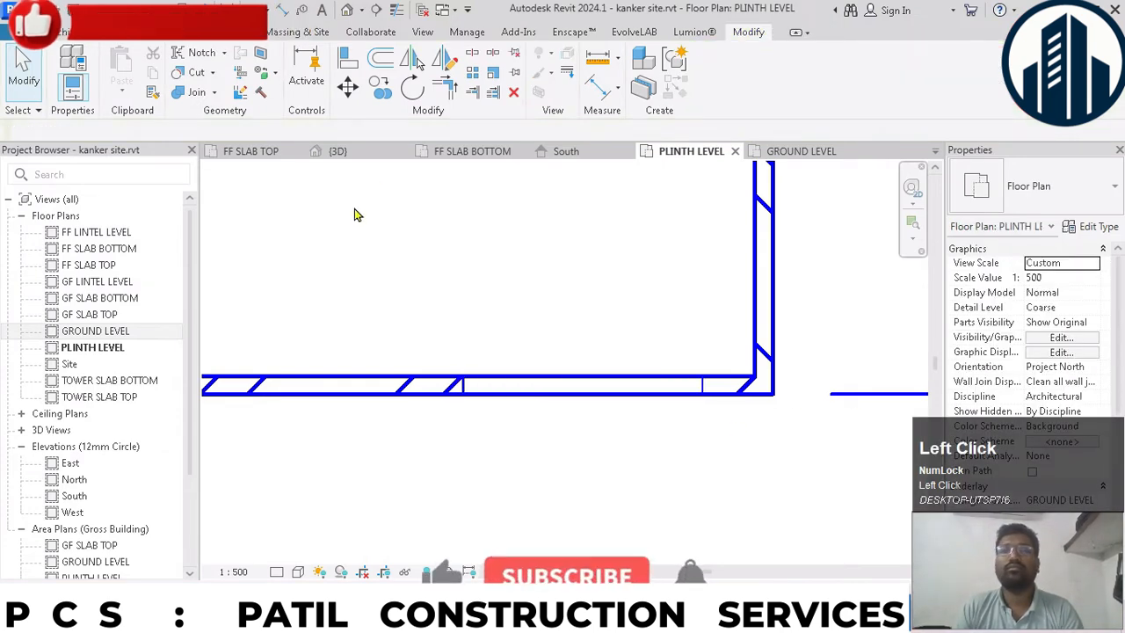
pyautogui.click(375, 157)
pyautogui.click(761, 420)
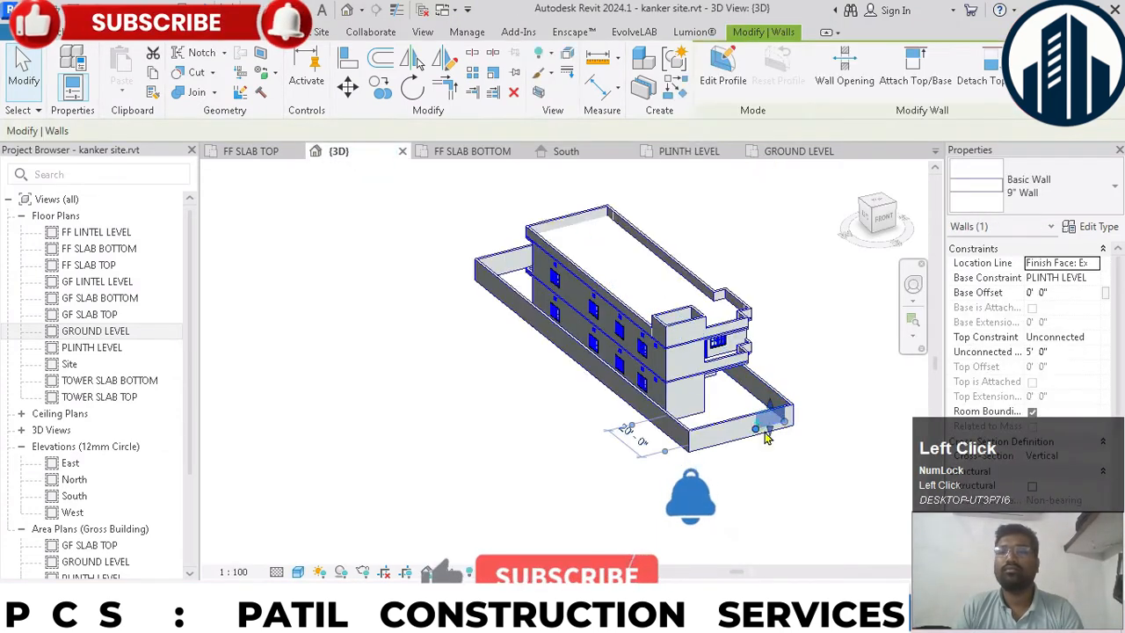
pyautogui.scroll(3, 795, 451)
pyautogui.click(822, 386)
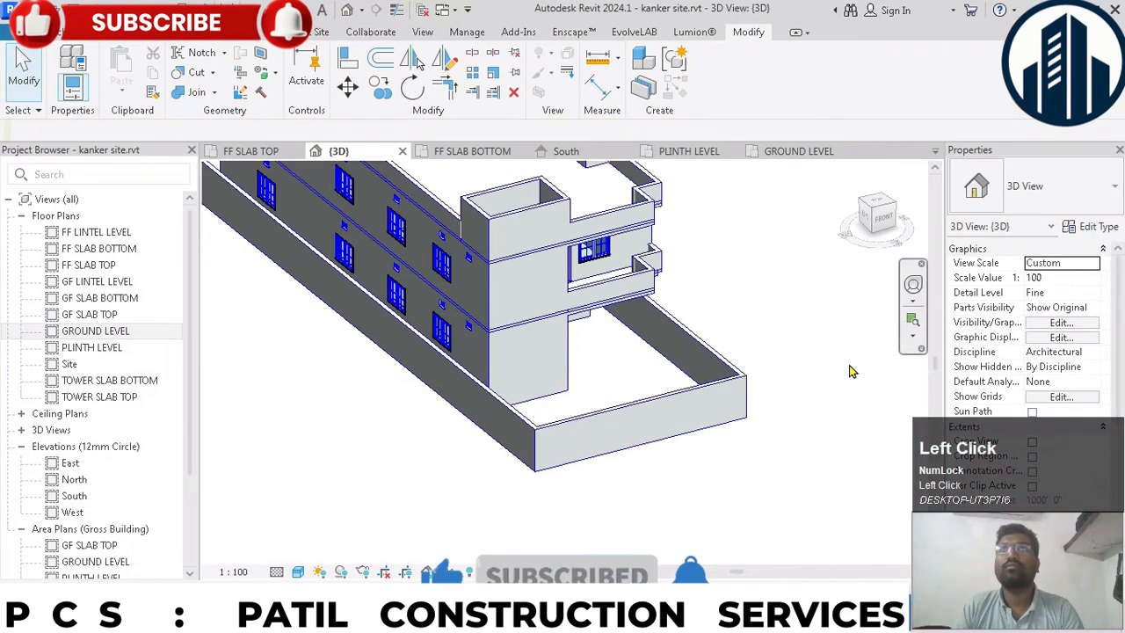
# - In the GROUND LEVEL floor plan, draw two detail lines about 3' 6" long outward from the ends of the entry wall segment
pyautogui.doubleClick(91, 330)
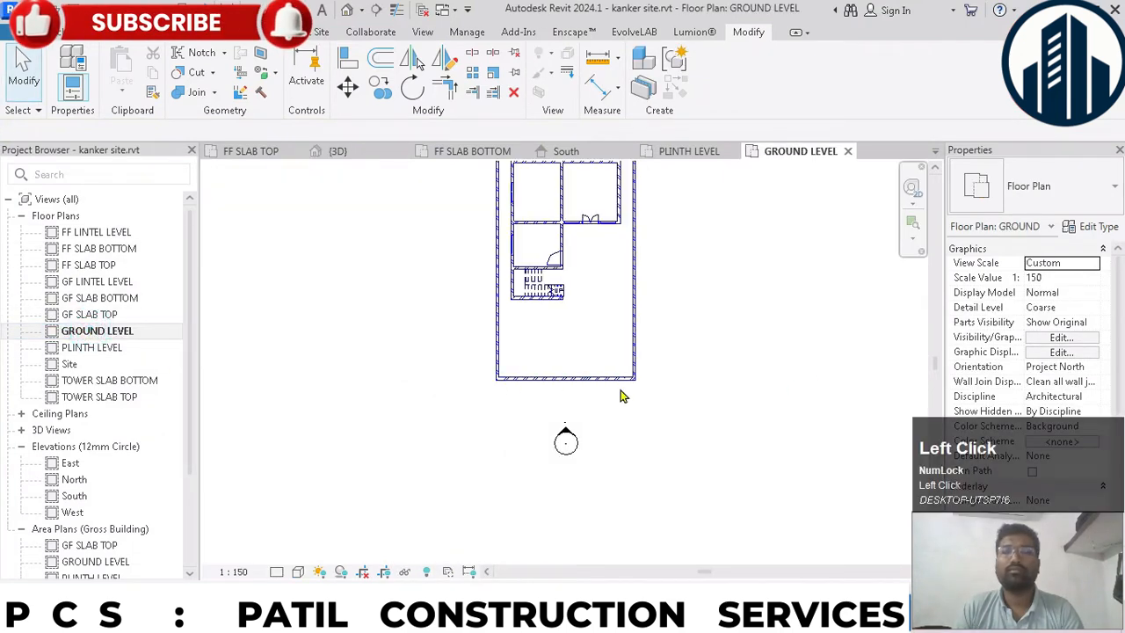
pyautogui.scroll(2, 615, 391)
pyautogui.click(604, 380)
pyautogui.scroll(3, 612, 391)
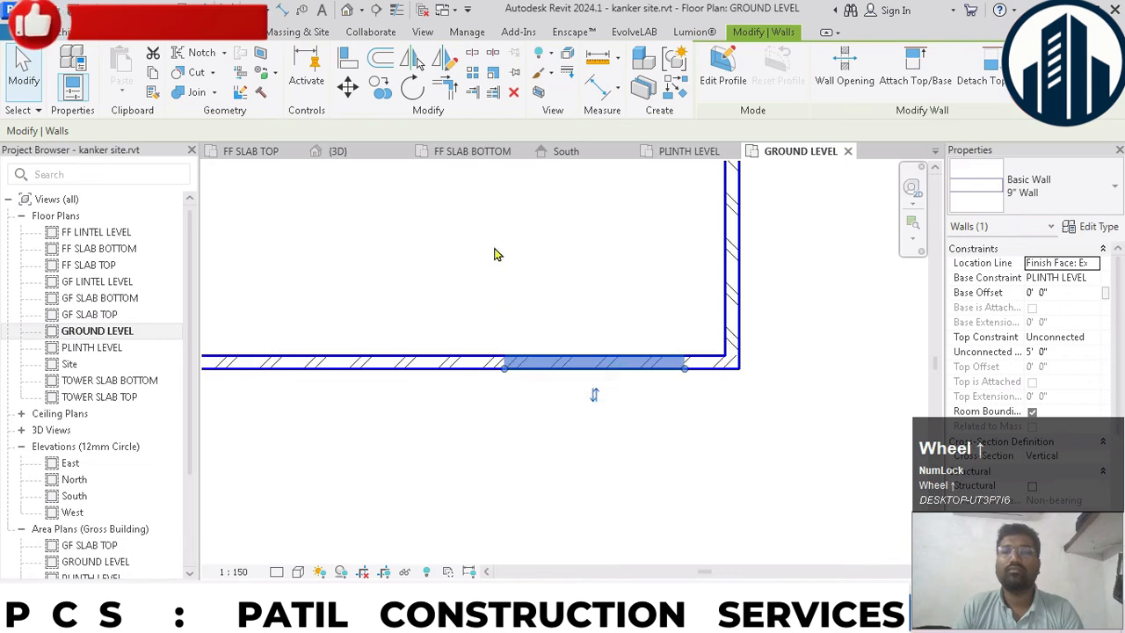
pyautogui.click(184, 31)
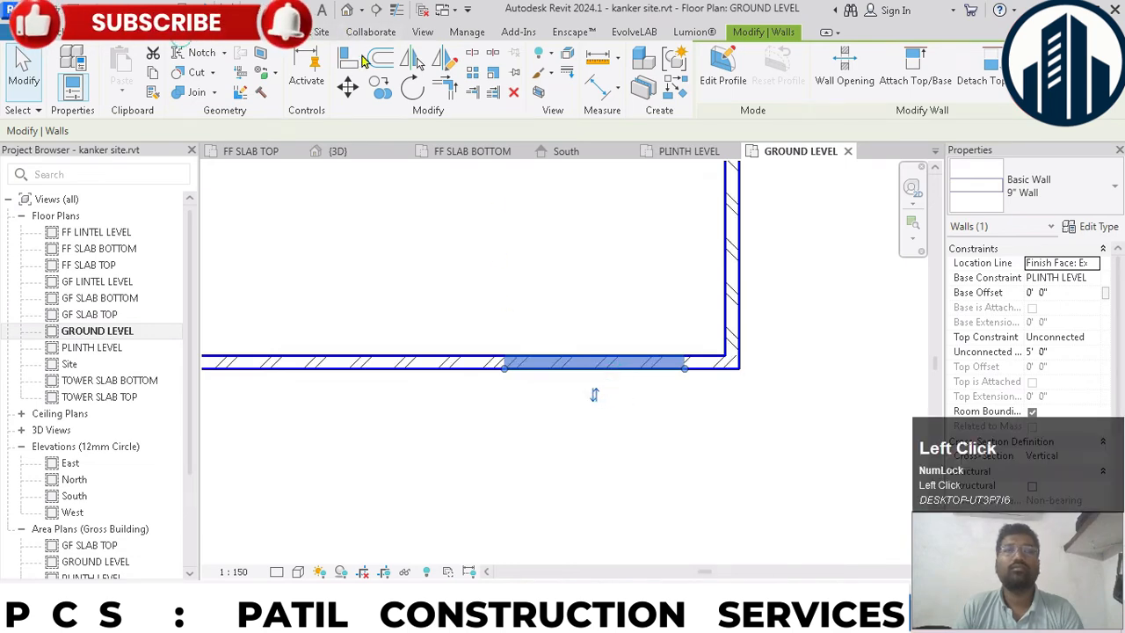
pyautogui.click(379, 54)
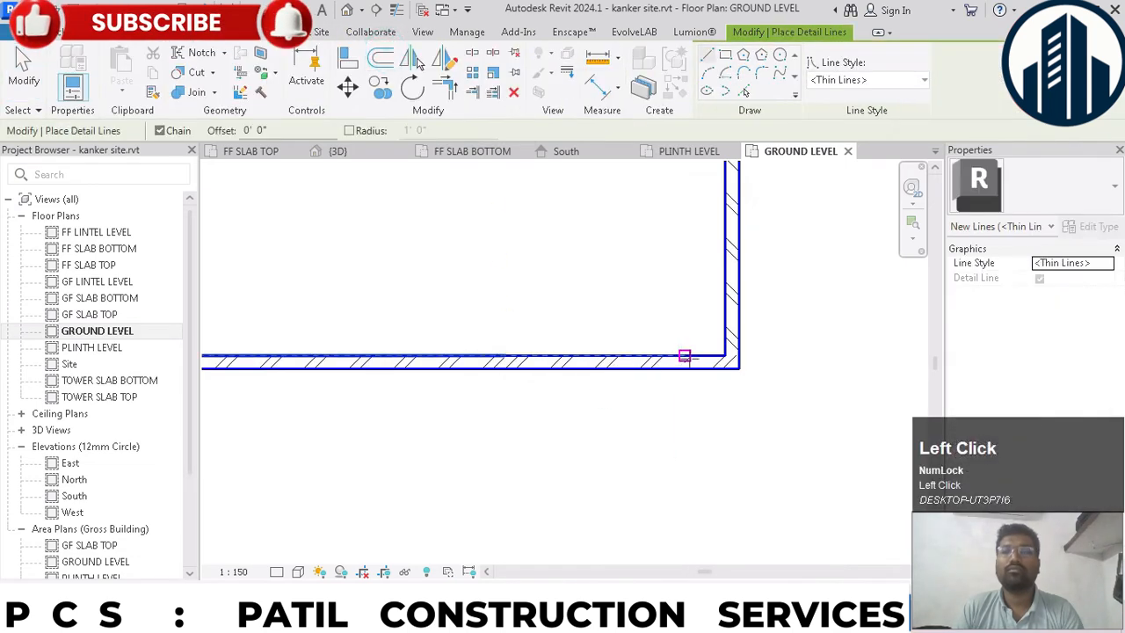
pyautogui.click(684, 356)
pyautogui.click(685, 418)
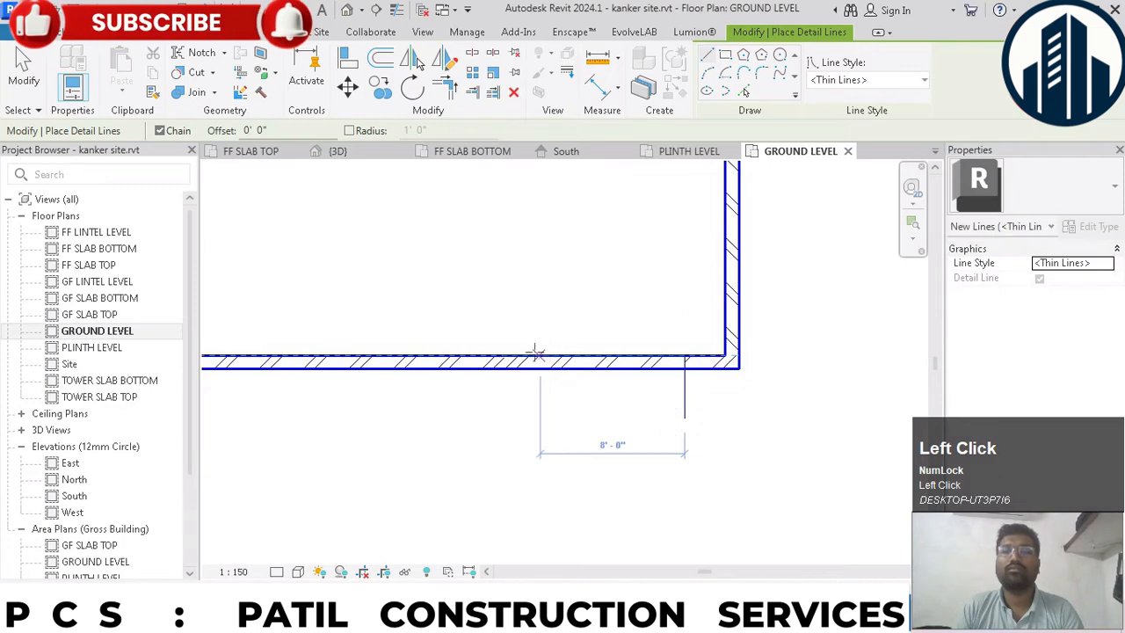
pyautogui.click(504, 355)
pyautogui.click(503, 417)
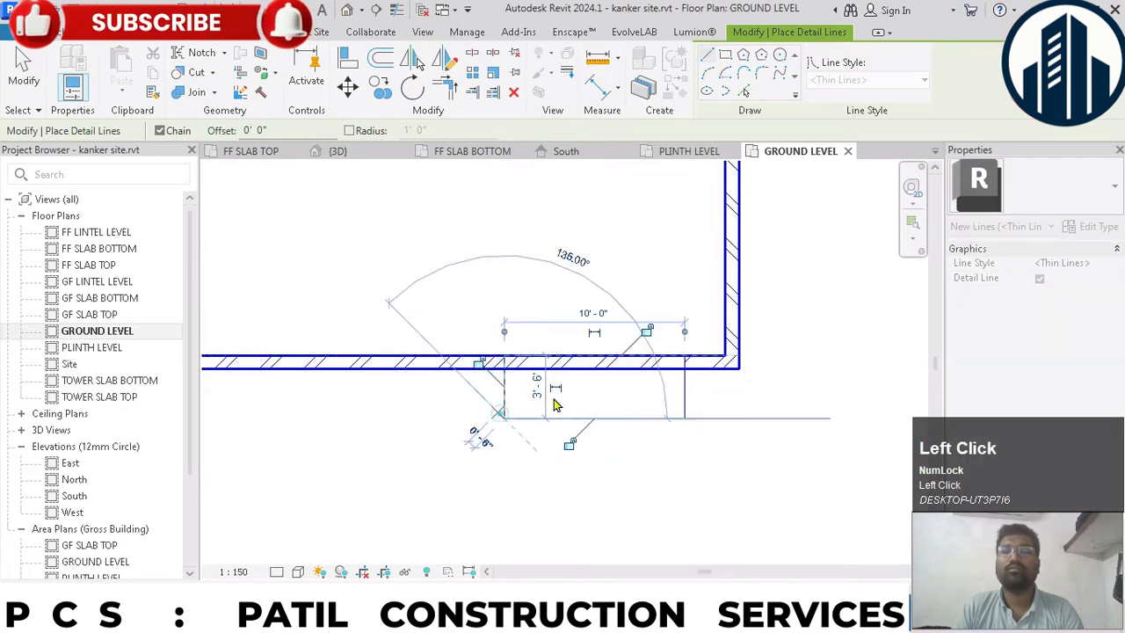
pyautogui.press('Escape')
pyautogui.press('Escape')
# - Start a ramp from GROUND LEVEL to PLINTH LEVEL and set its type's maximum slope (1/x) to 2 and thickness to 2' 0"
pyautogui.scroll(-3, 562, 404)
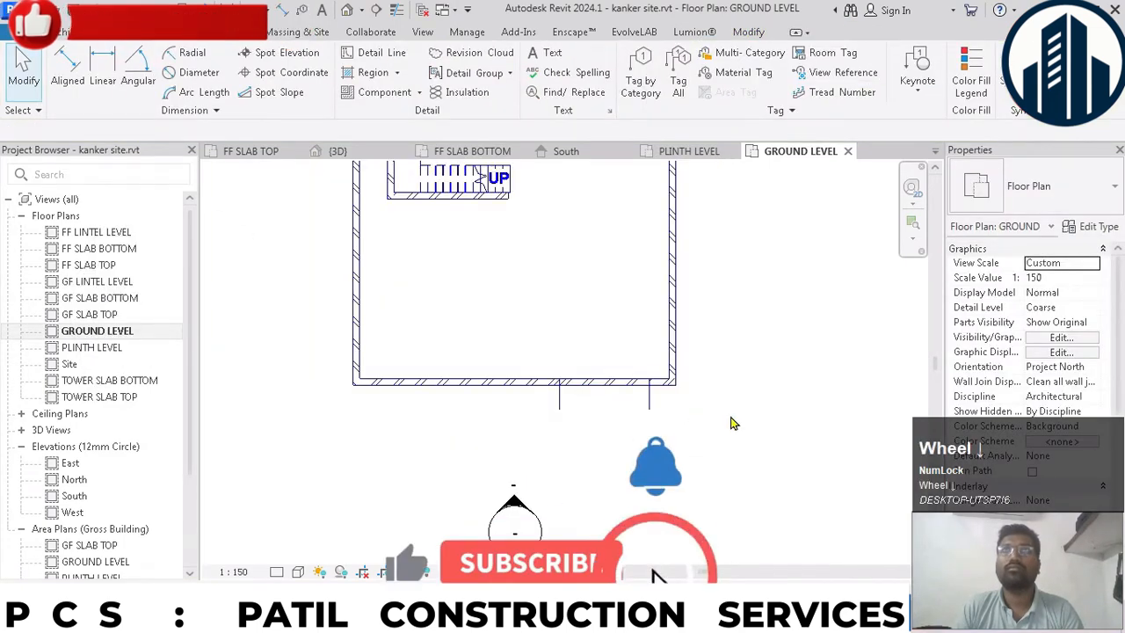
pyautogui.scroll(2, 625, 387)
pyautogui.scroll(1, 621, 360)
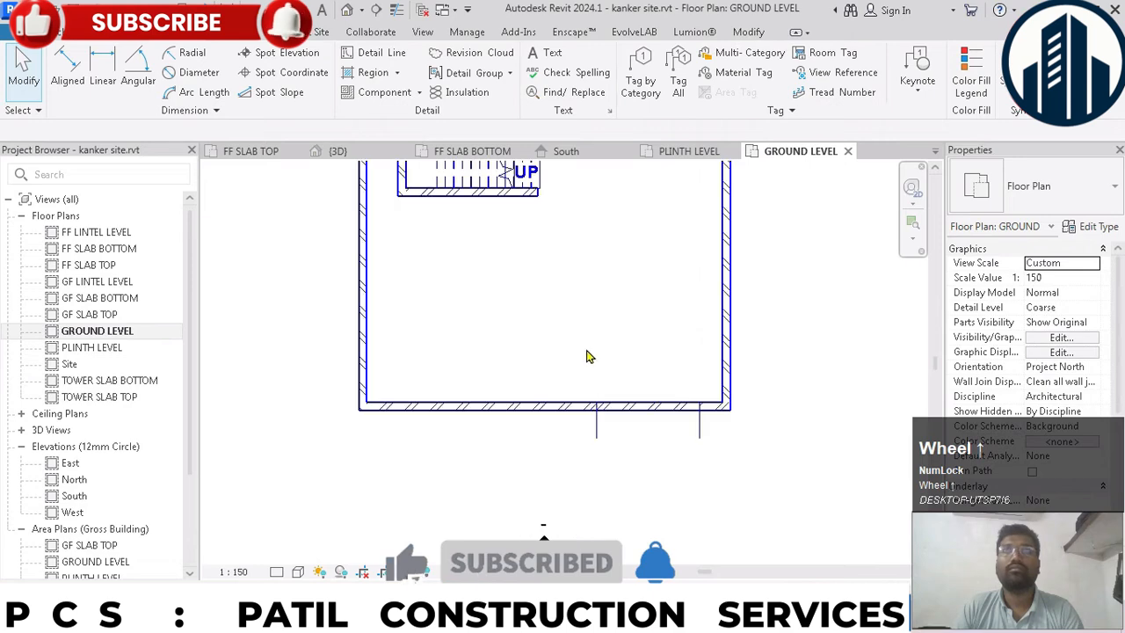
pyautogui.click(57, 31)
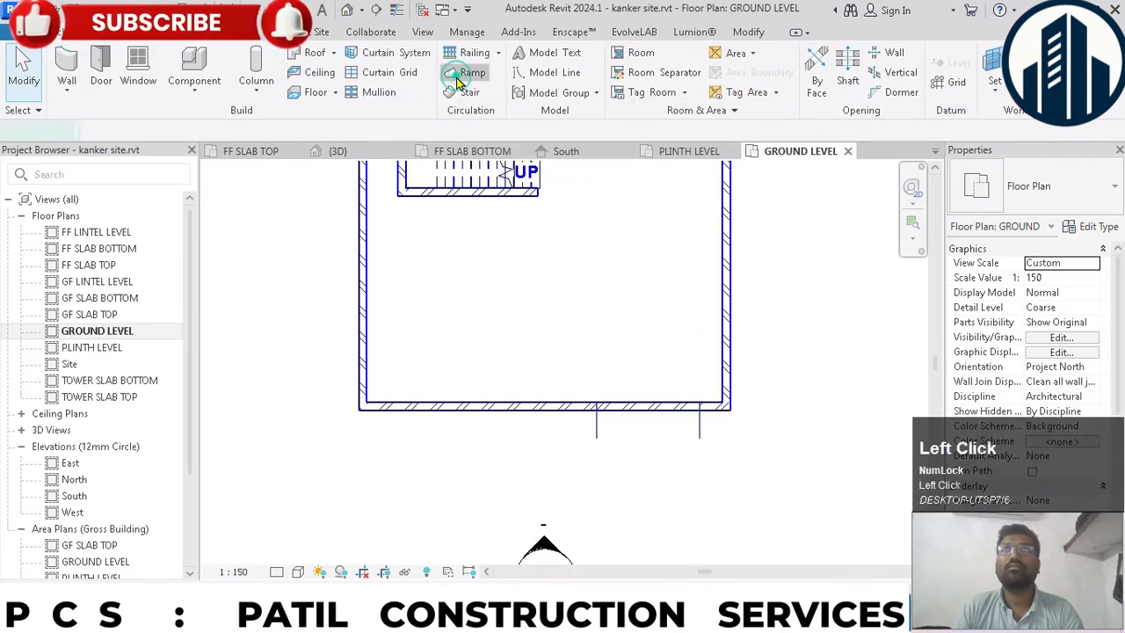
pyautogui.click(460, 76)
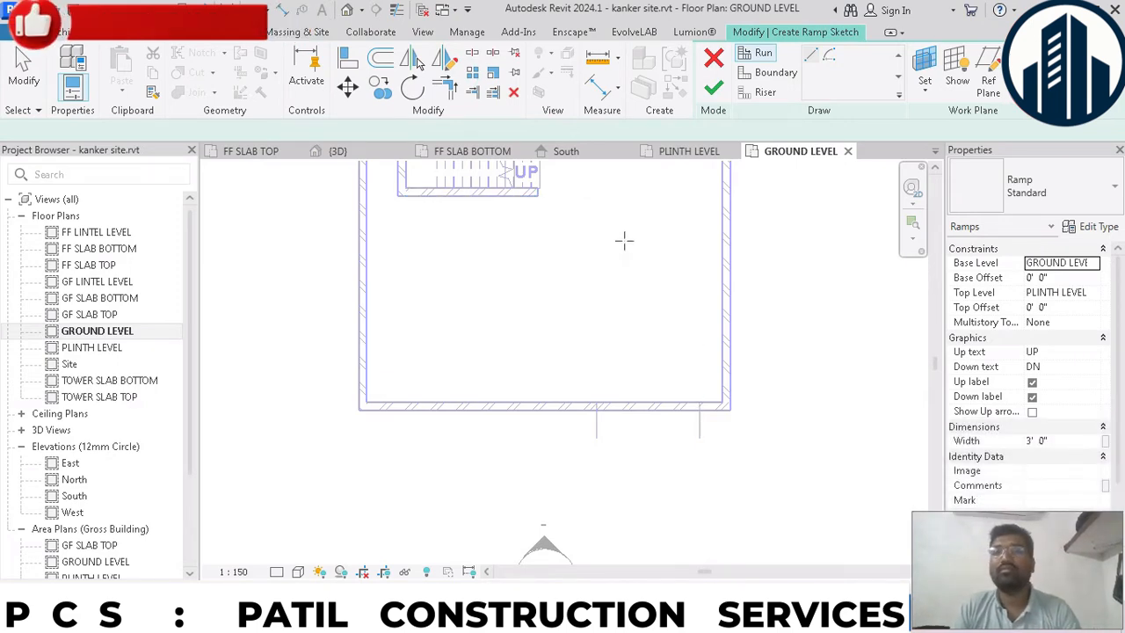
pyautogui.click(1090, 227)
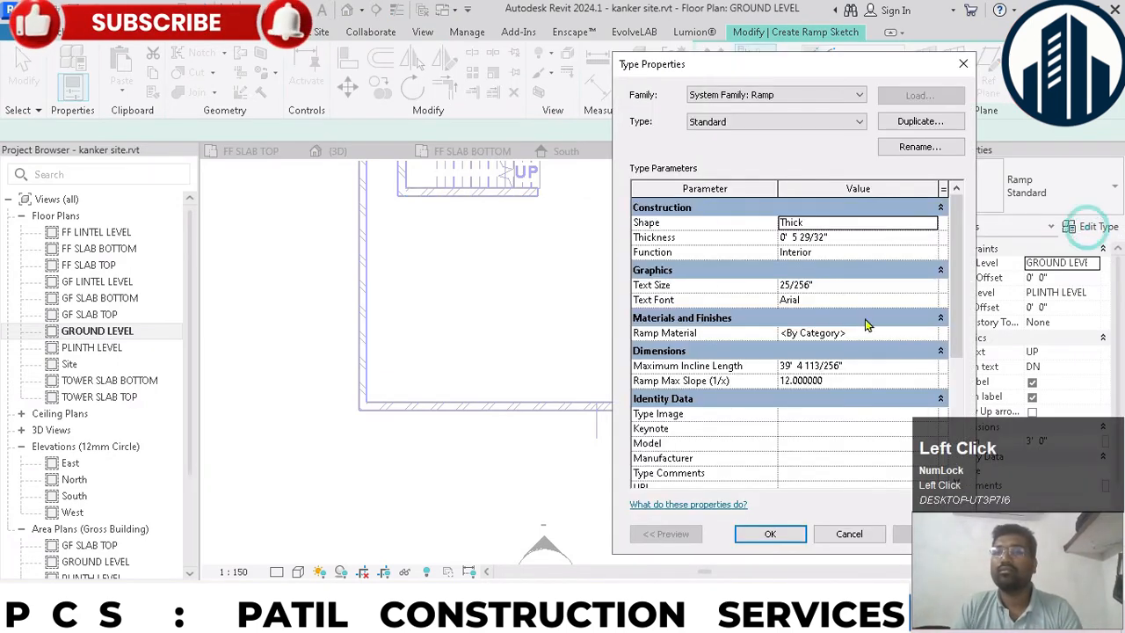
pyautogui.click(894, 380)
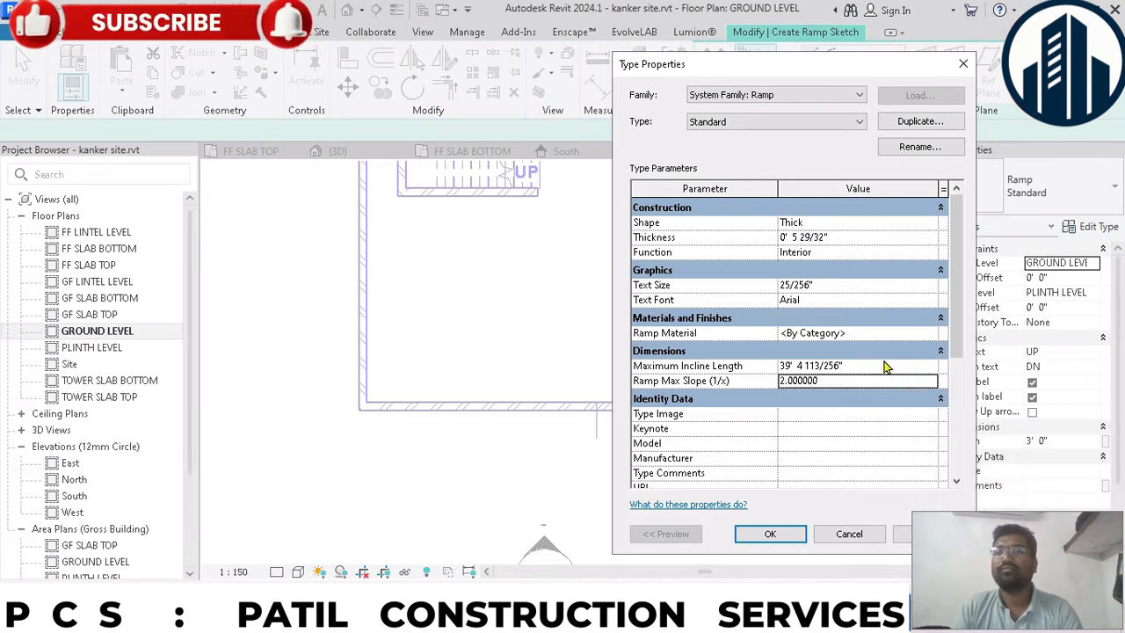
pyautogui.click(887, 243)
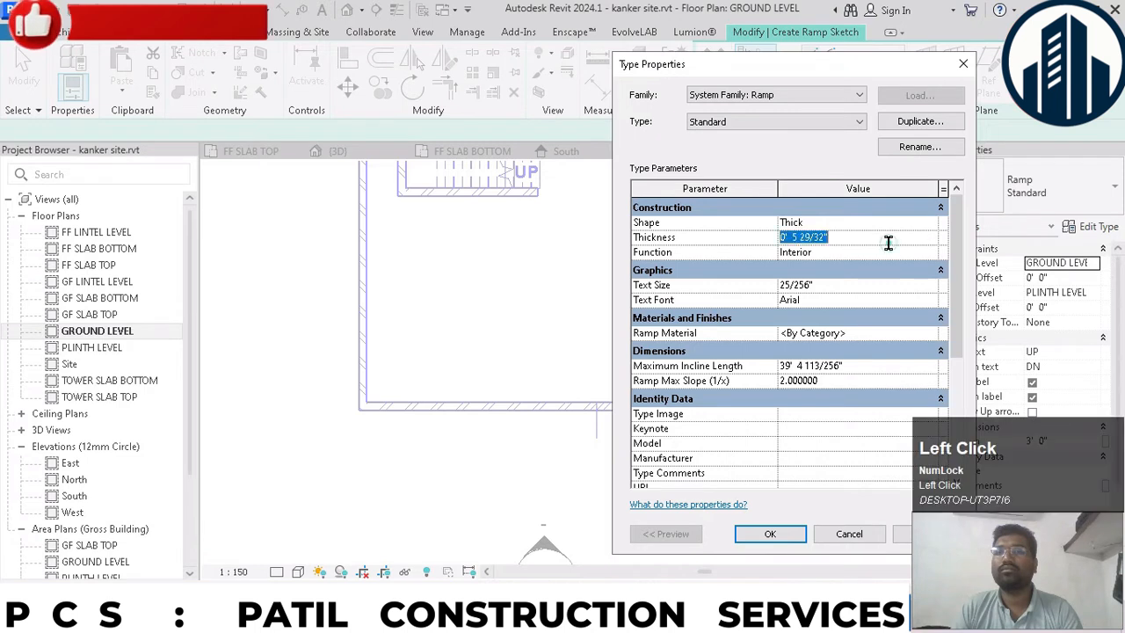
pyautogui.write("2' 0")
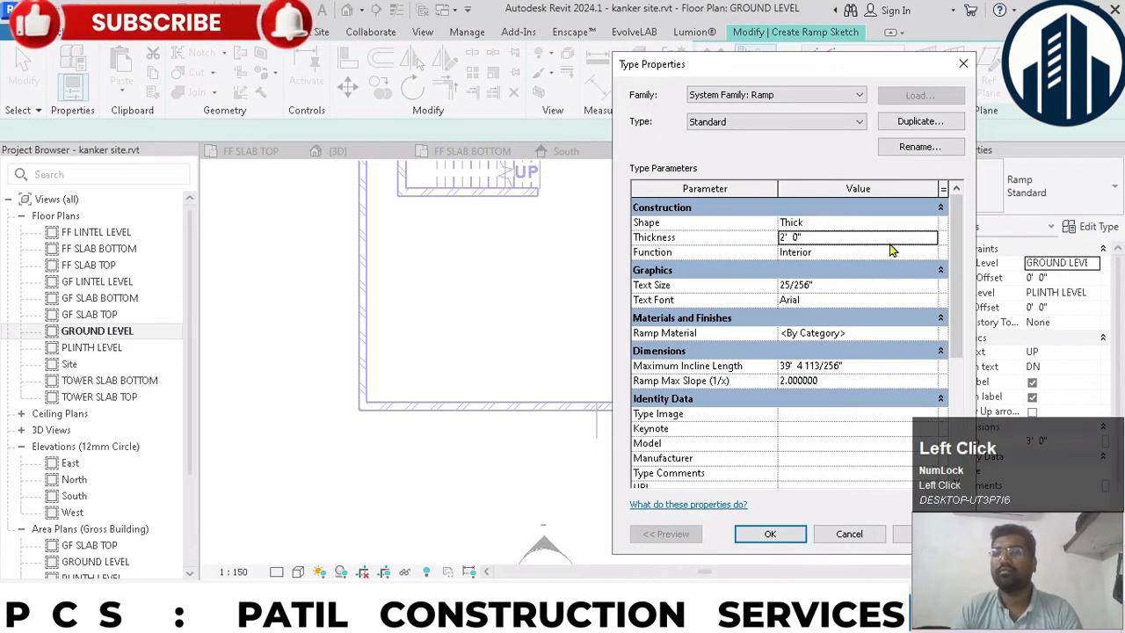
pyautogui.click(794, 534)
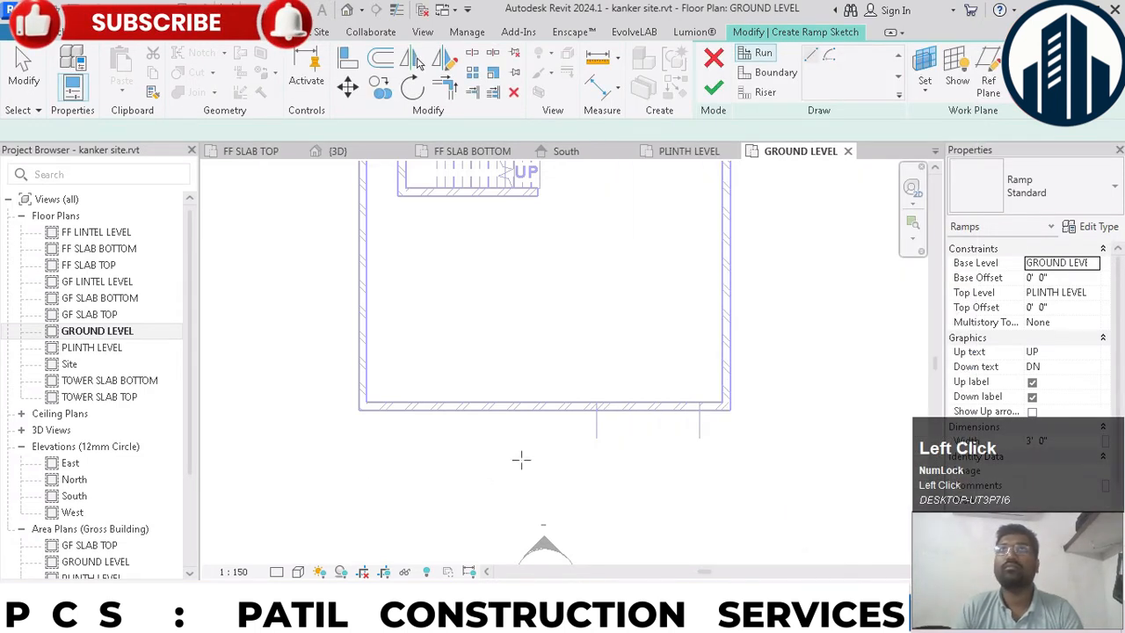
# - Sketch a straight ramp run 4' long and 3' wide between the two detail lines and move it against the front wall's outer face
pyautogui.scroll(2, 528, 462)
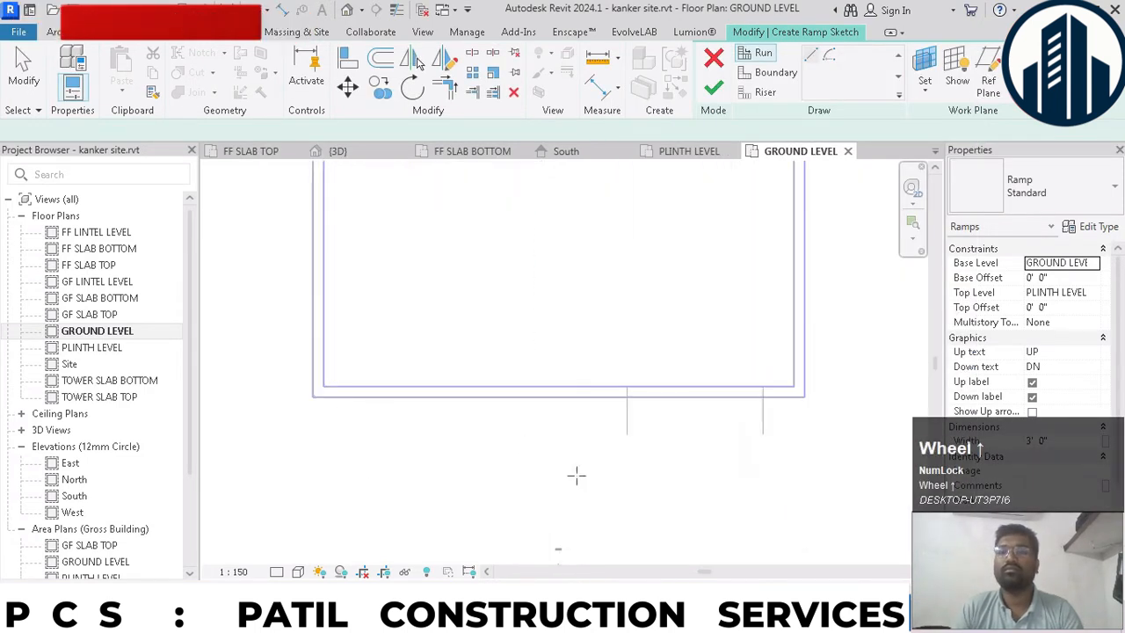
pyautogui.click(700, 435)
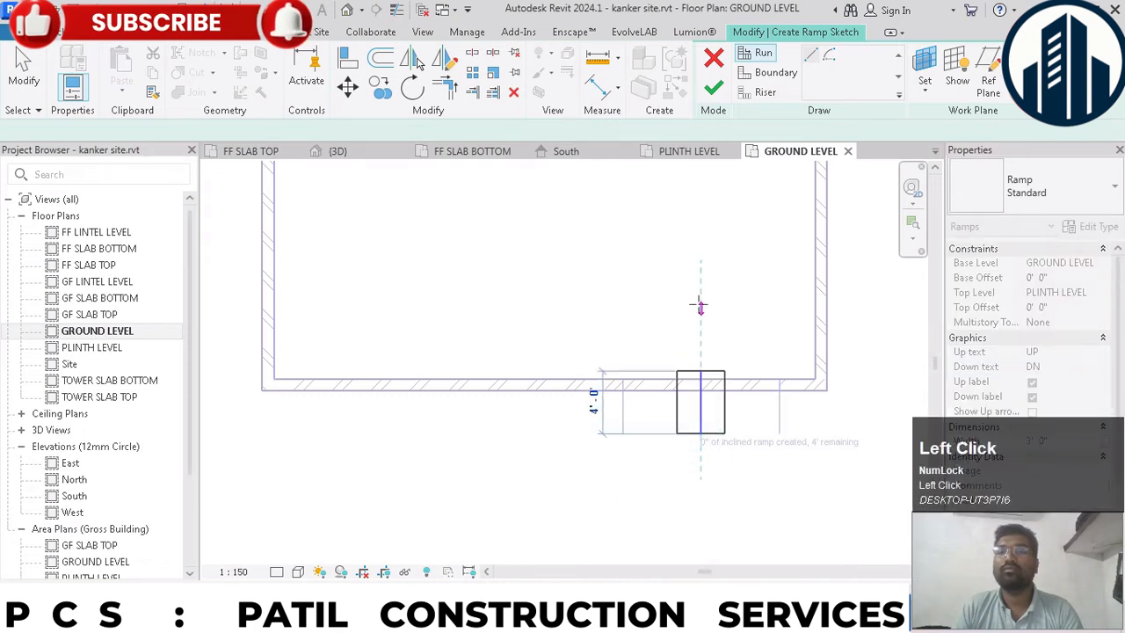
pyautogui.click(699, 304)
pyautogui.moveTo(635, 300); pyautogui.dragTo(779, 493)
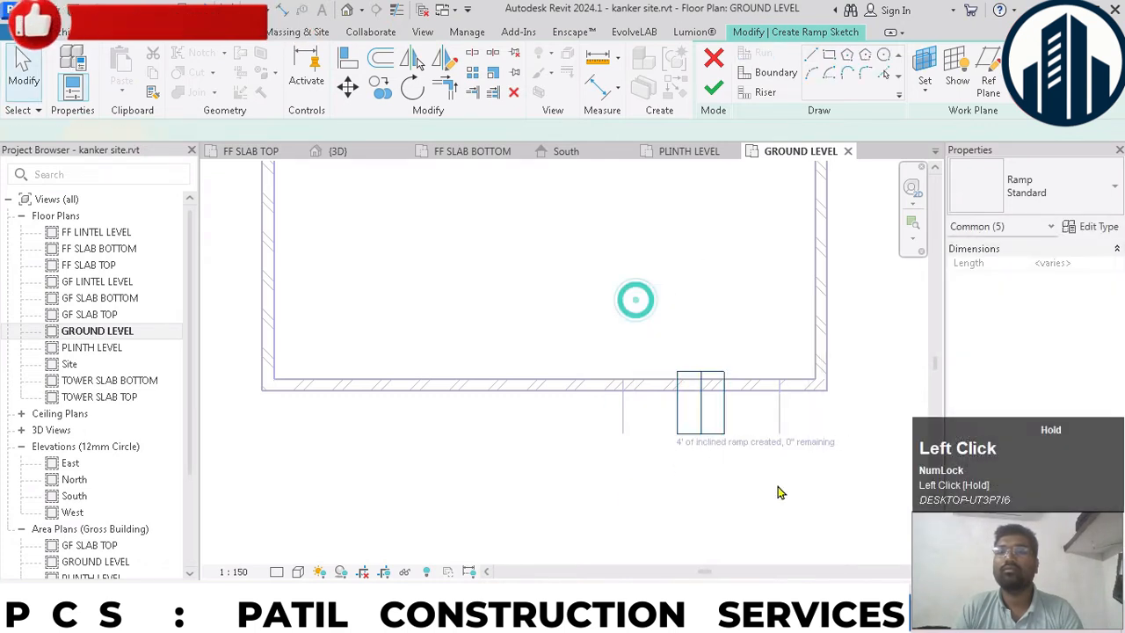
pyautogui.scroll(3, 770, 433)
pyautogui.click(347, 87)
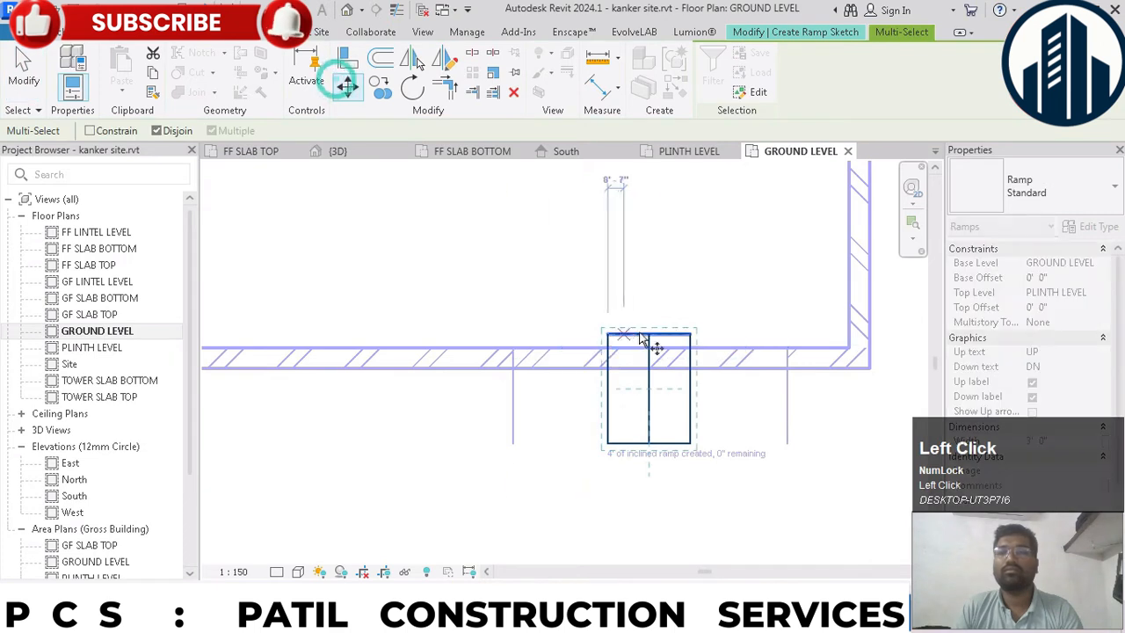
pyautogui.click(644, 331)
pyautogui.click(651, 367)
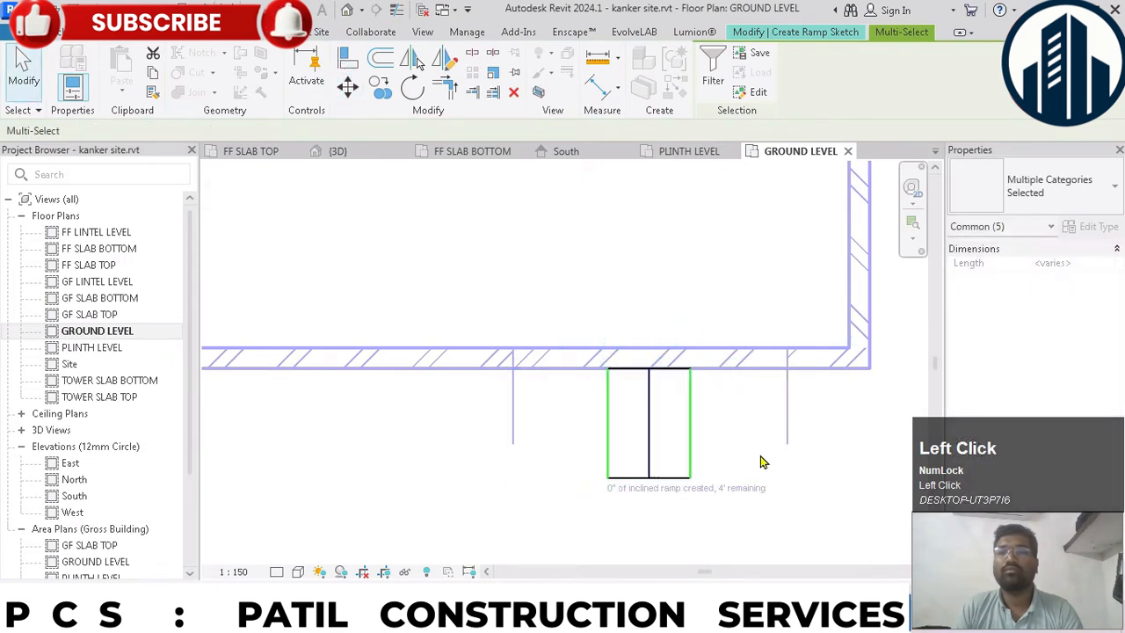
pyautogui.click(756, 454)
# - Set both ramp boundaries 3' 6" from their neighbouring detail lines, and place the run line 1' 6" from the boundary
pyautogui.click(695, 405)
pyautogui.click(743, 504)
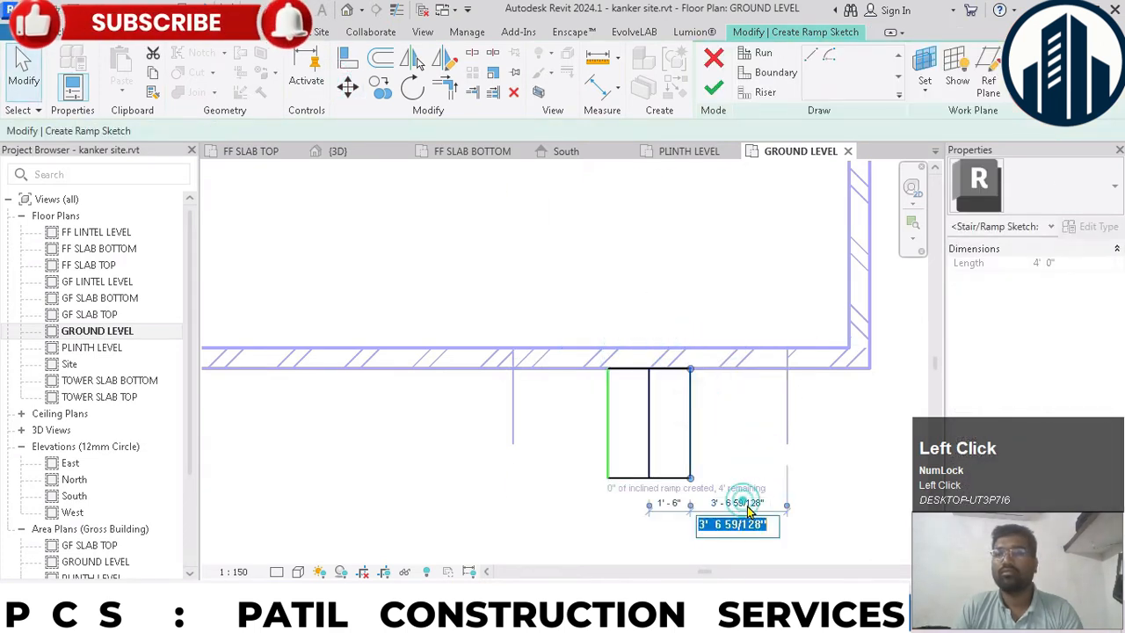
pyautogui.write('3.5')
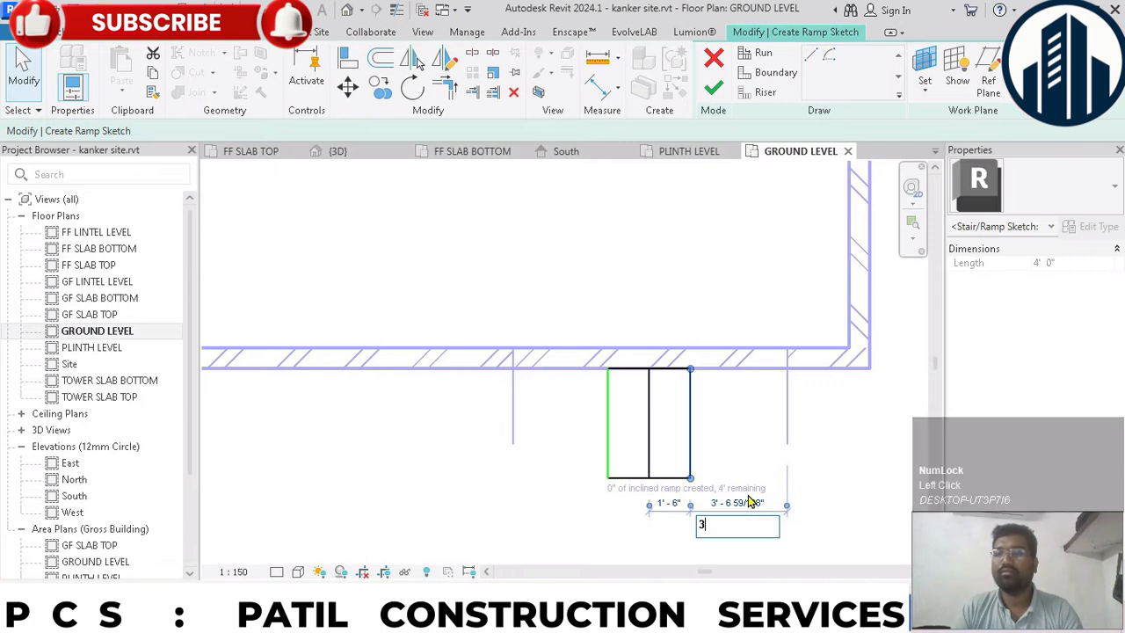
pyautogui.click(608, 428)
pyautogui.click(567, 502)
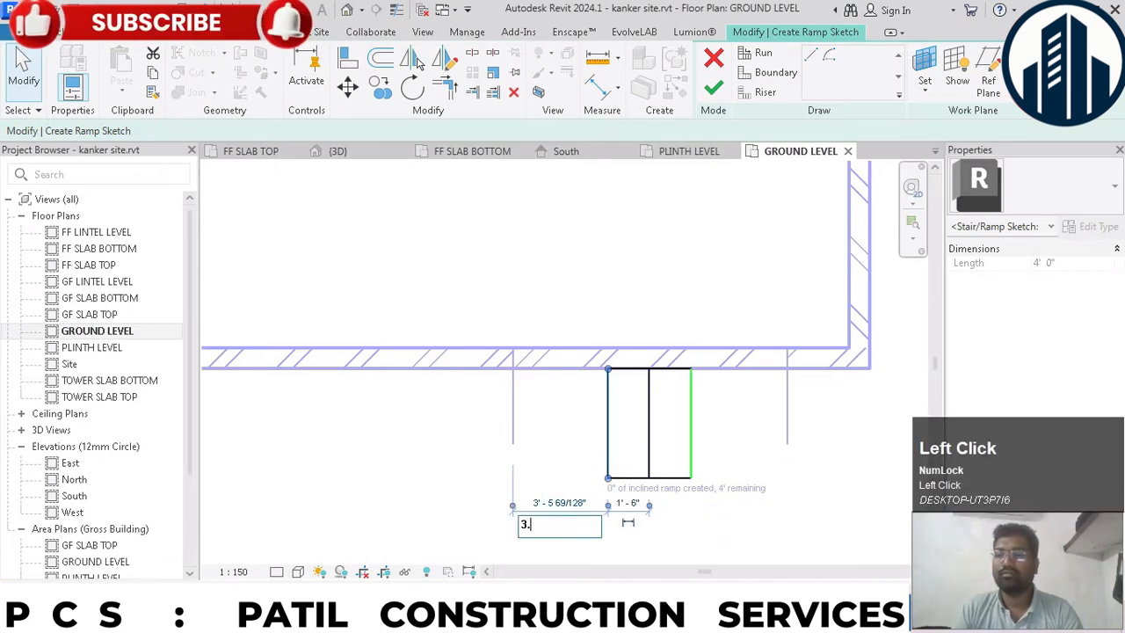
pyautogui.click(648, 462)
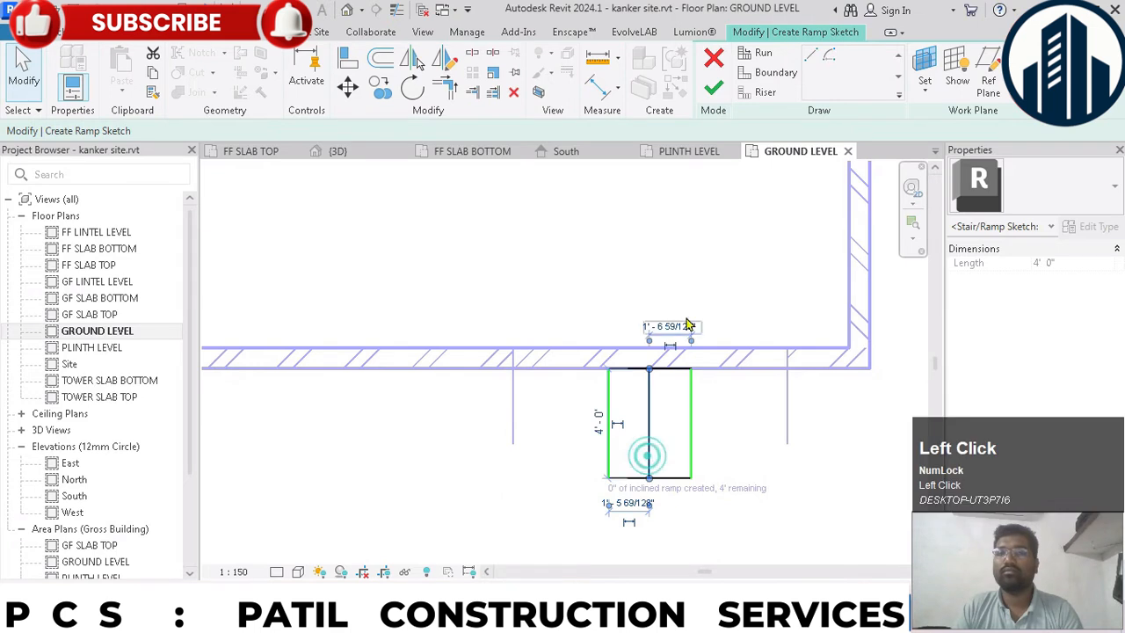
pyautogui.click(669, 322)
pyautogui.press('Return')
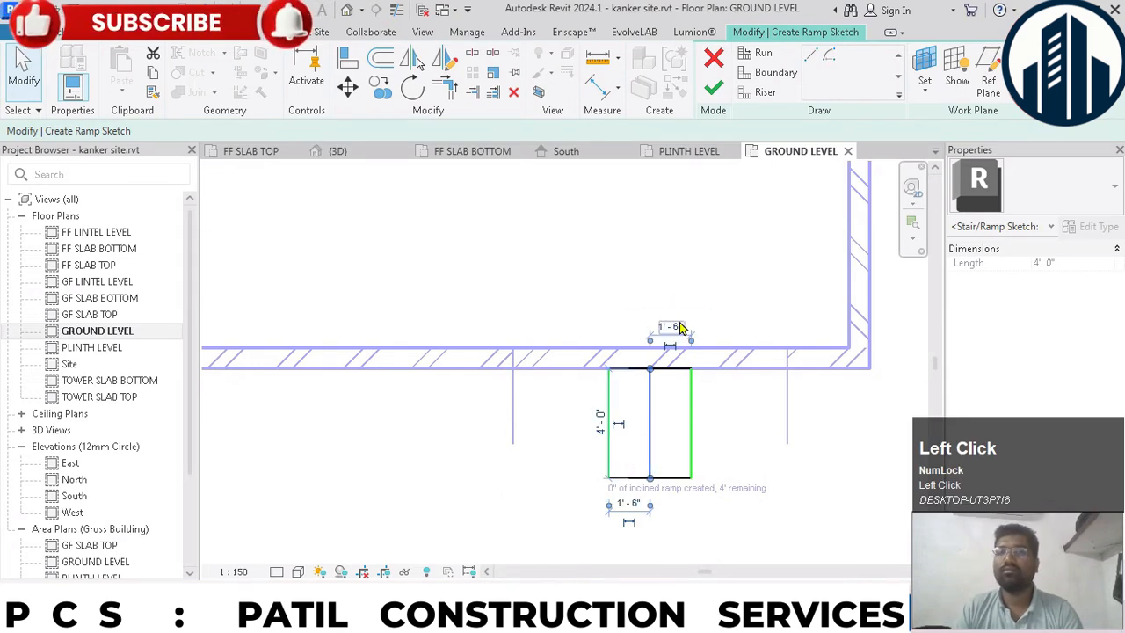
pyautogui.click(744, 443)
pyautogui.scroll(-2, 734, 424)
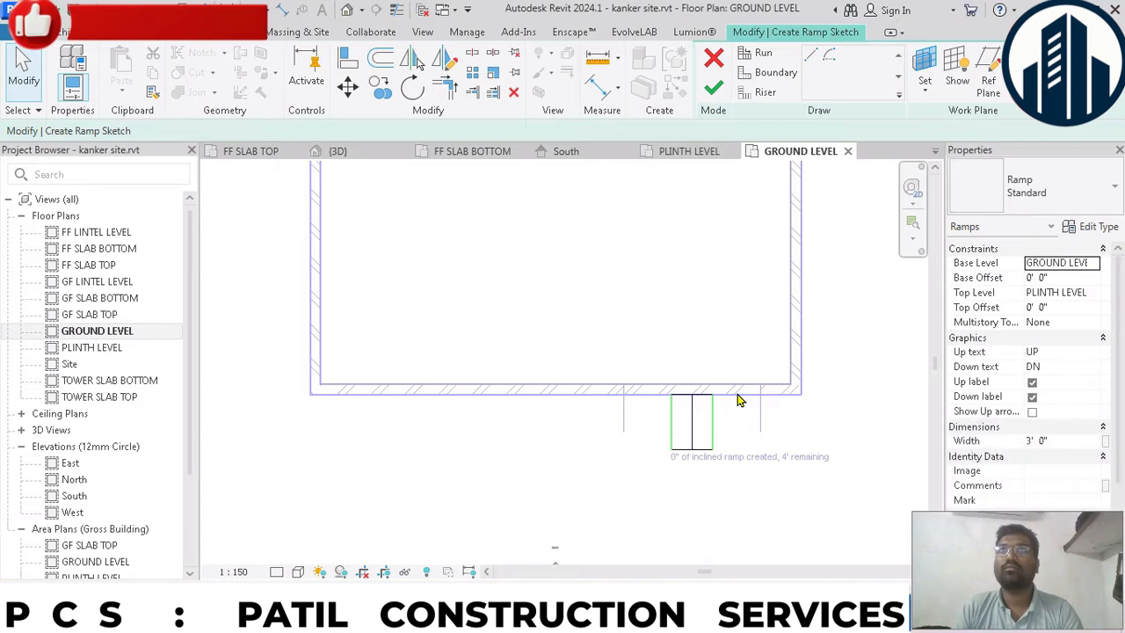
# - Move the whole ramp sketch 3' 0" along the front wall toward the nearby wall corner
pyautogui.scroll(2, 787, 434)
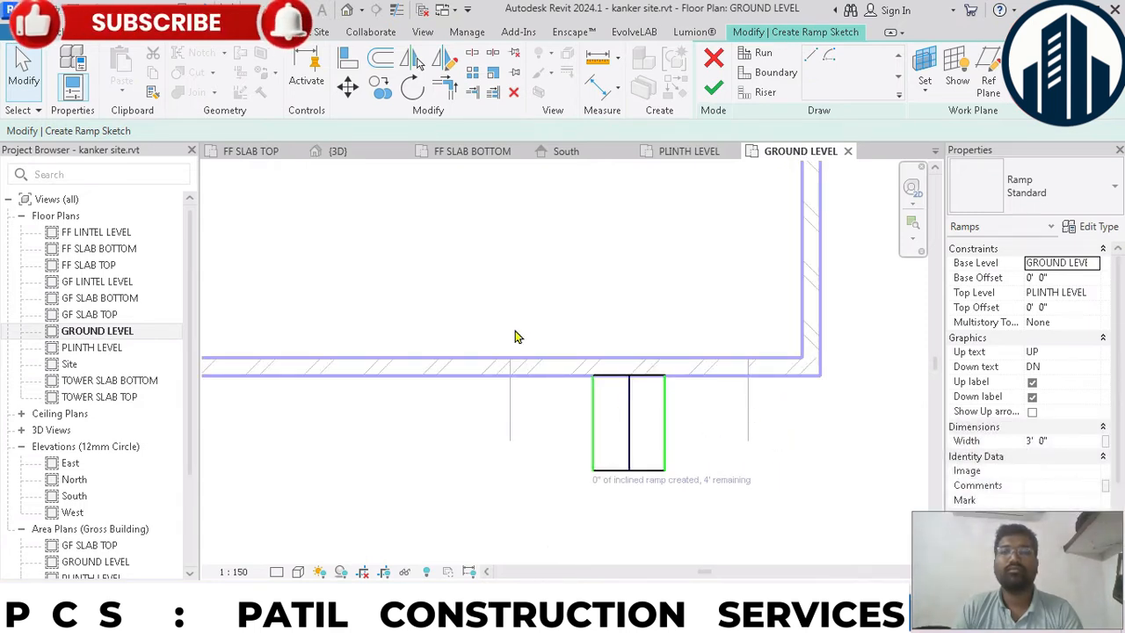
pyautogui.moveTo(516, 329); pyautogui.dragTo(764, 542)
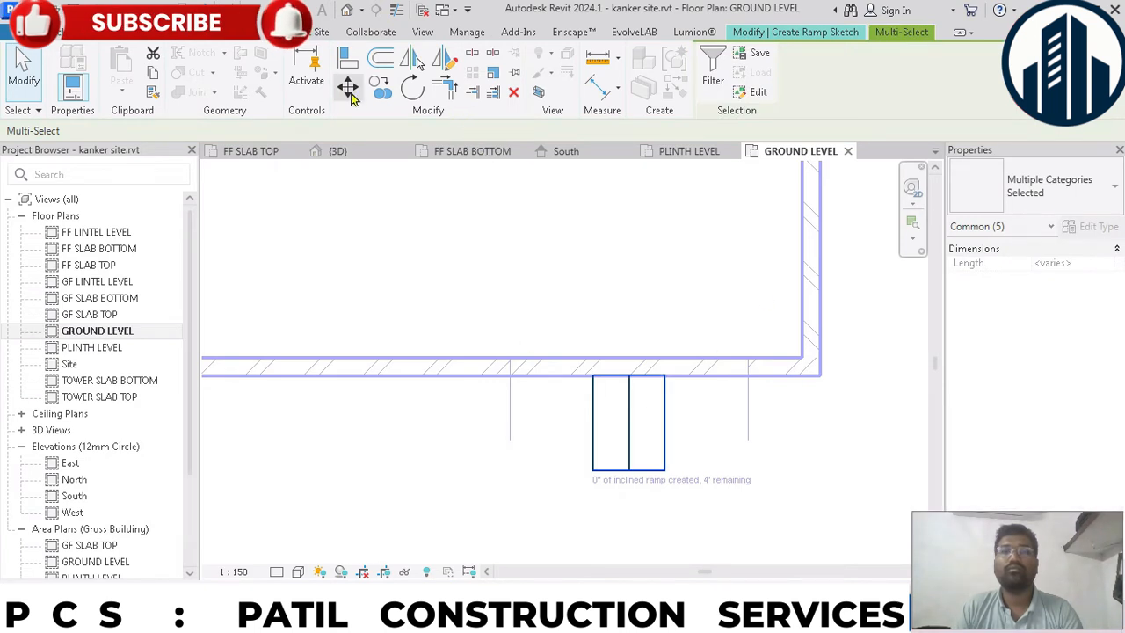
pyautogui.click(350, 92)
pyautogui.click(590, 373)
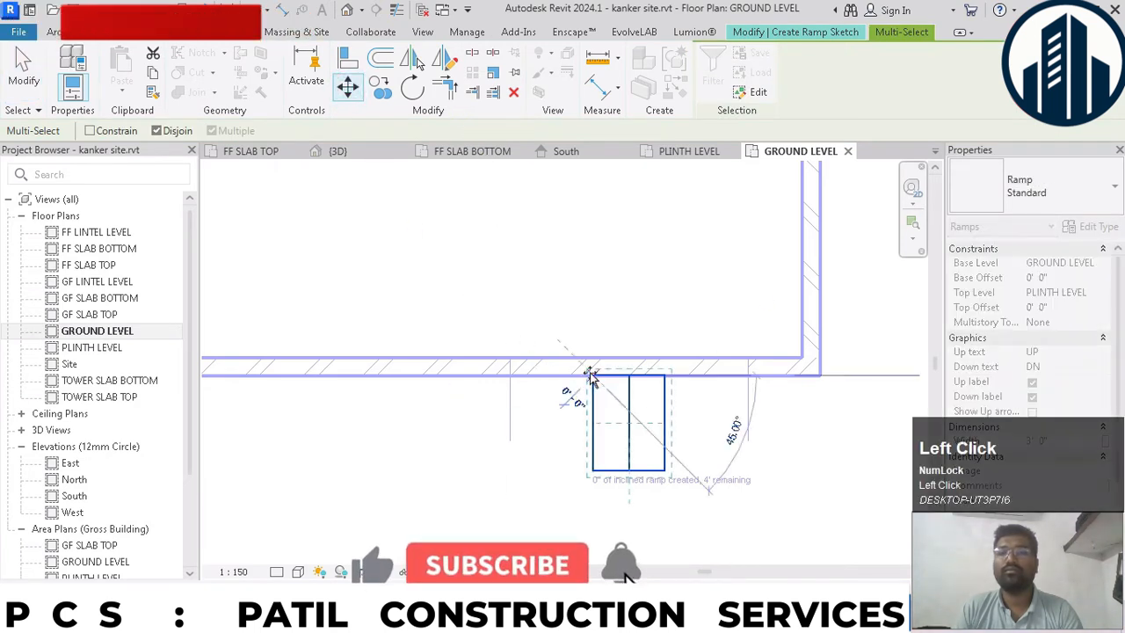
pyautogui.click(664, 377)
pyautogui.click(785, 457)
# - Stretch the ramp's corner-side boundary to the outer wall corner and set the run line 3' from the opposite boundary
pyautogui.click(738, 413)
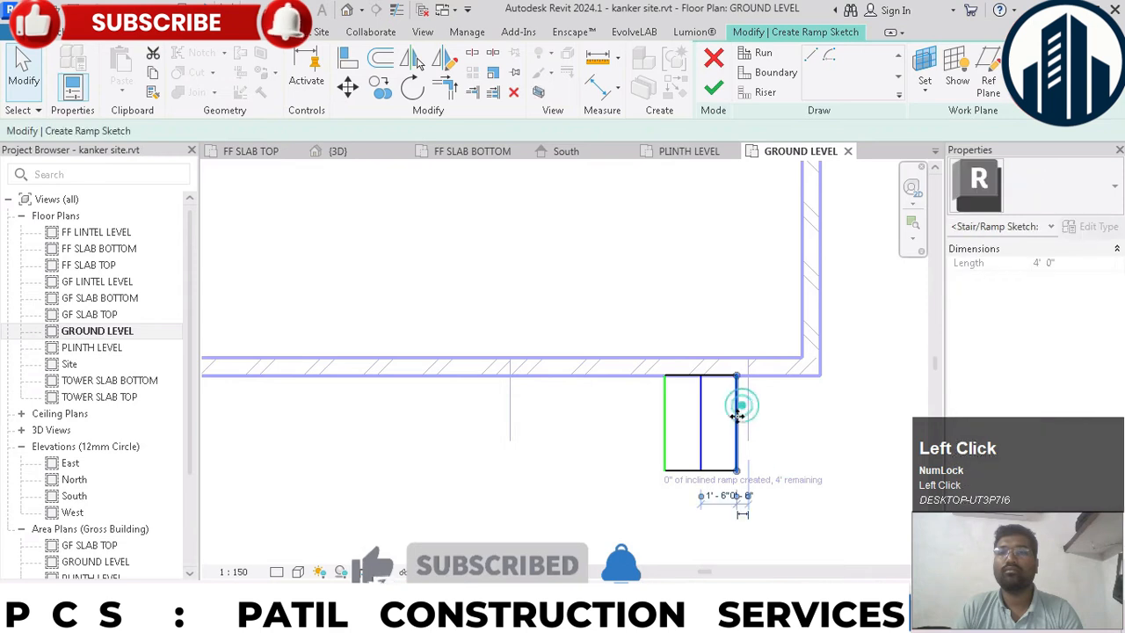
pyautogui.moveTo(738, 413); pyautogui.dragTo(819, 419)
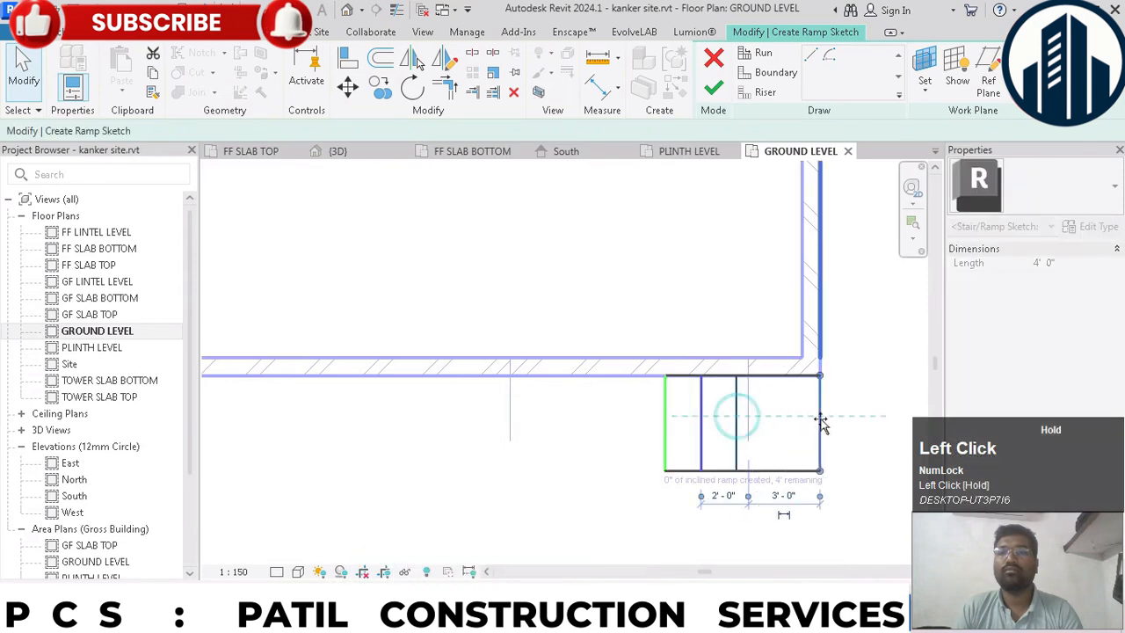
pyautogui.click(697, 431)
pyautogui.click(676, 491)
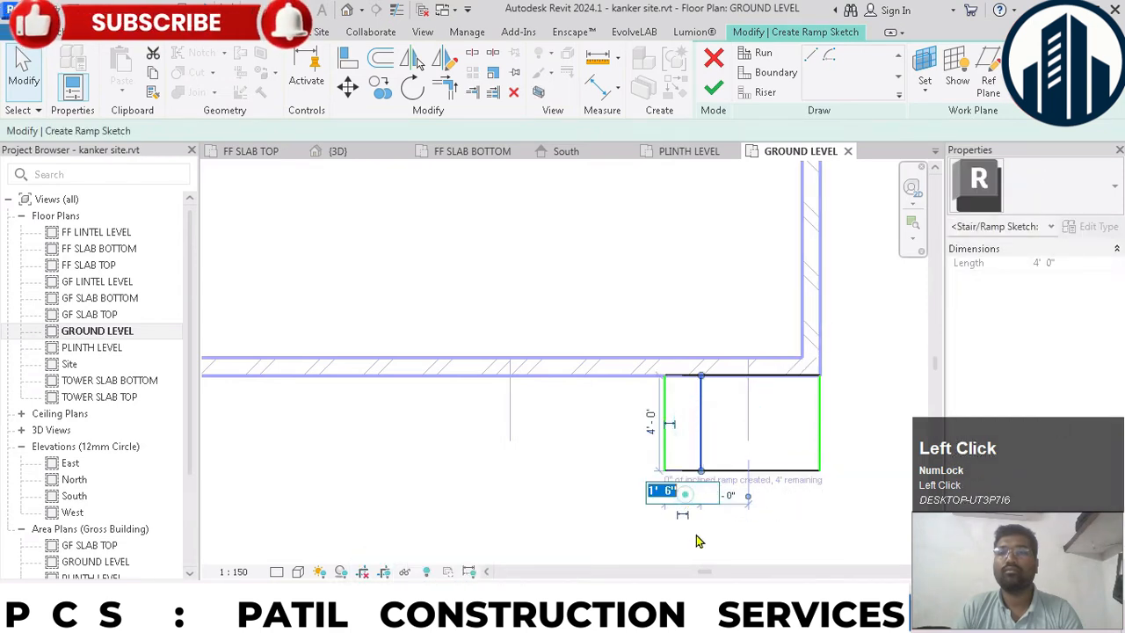
pyautogui.write('3')
pyautogui.press('Return')
pyautogui.click(781, 533)
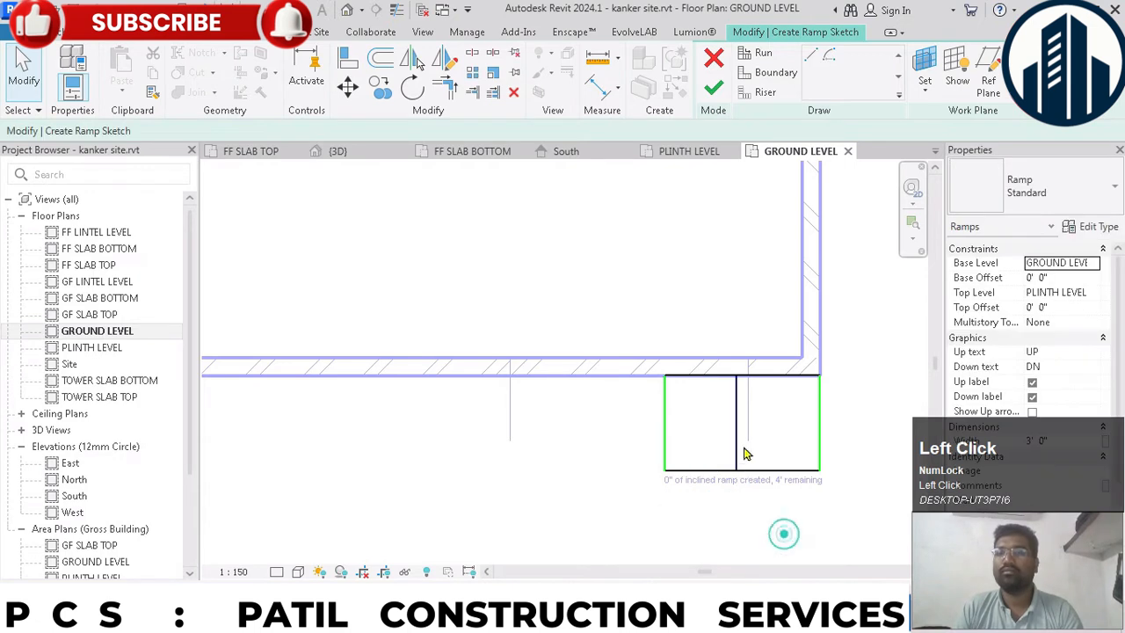
# - Centre the run line 3' 3" from each ramp boundary and finish the ramp sketch
pyautogui.click(739, 432)
pyautogui.moveTo(747, 496)
pyautogui.mouseDown()
pyautogui.moveTo(785, 518)
pyautogui.moveTo(767, 505)
pyautogui.mouseUp()
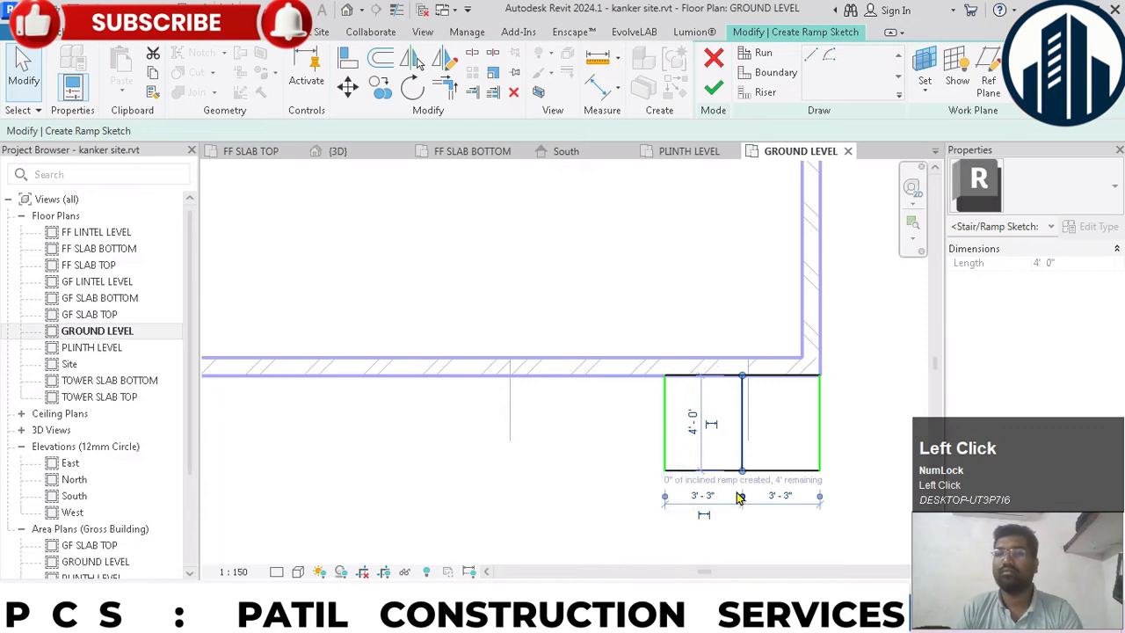
pyautogui.click(521, 432)
pyautogui.scroll(-4, 521, 431)
pyautogui.click(713, 87)
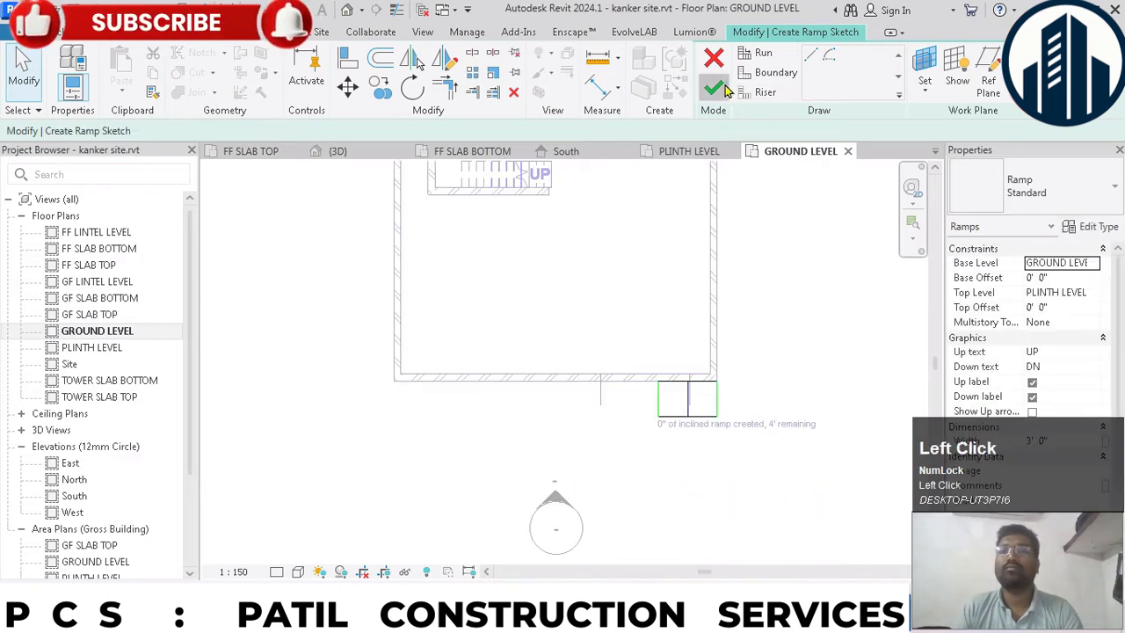
# - Delete the railings on both sides of the new ramp
pyautogui.scroll(3, 622, 343)
pyautogui.click(678, 458)
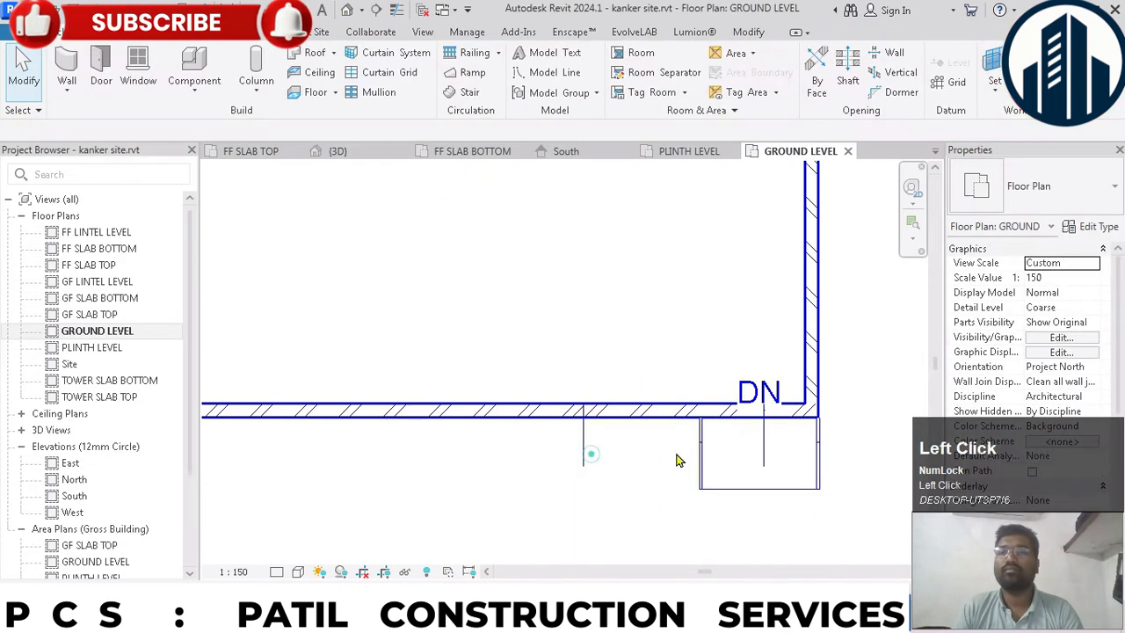
pyautogui.click(700, 454)
pyautogui.press('Delete')
pyautogui.scroll(1, 728, 456)
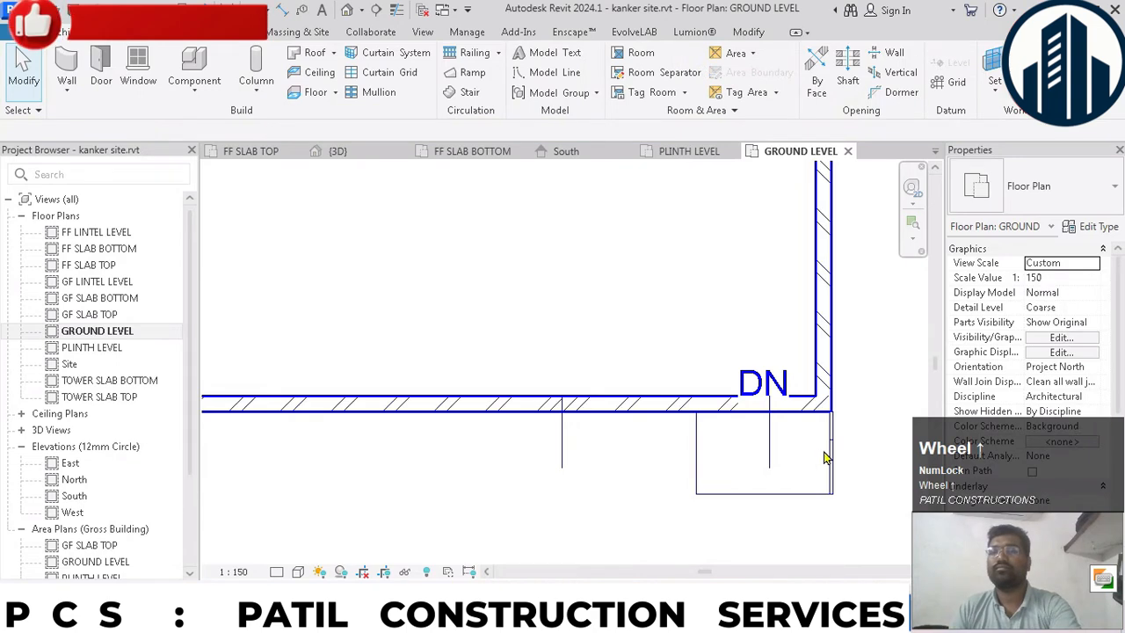
pyautogui.click(829, 449)
pyautogui.press('Delete')
# - Mirror a copy of the ramp about a vertical axis drawn through the midpoint between the two detail lines
pyautogui.click(803, 496)
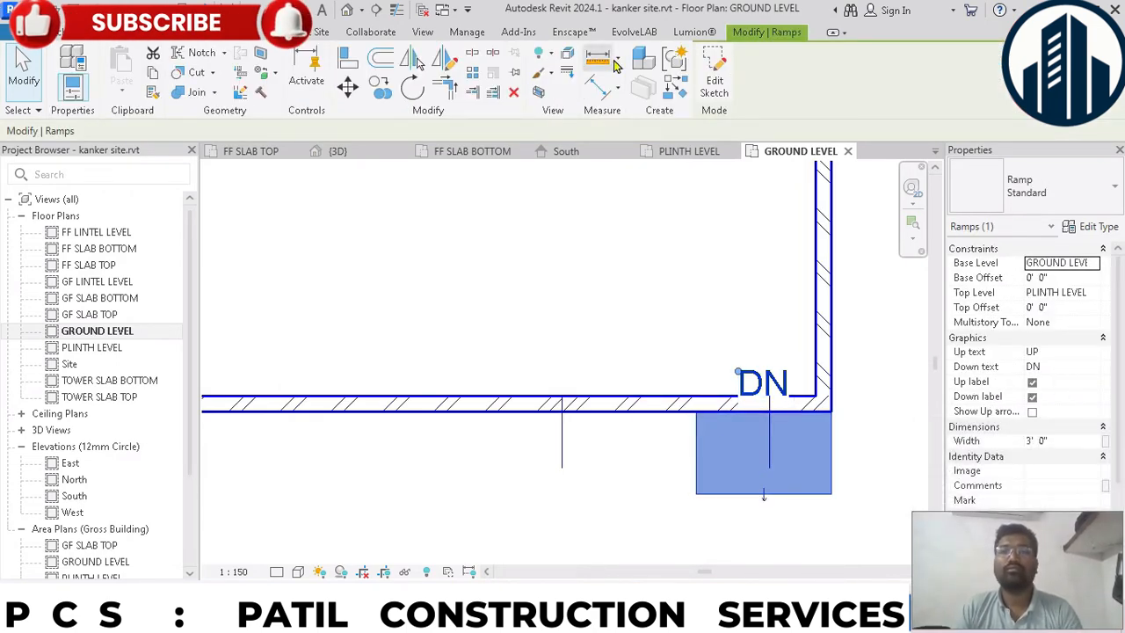
pyautogui.click(455, 61)
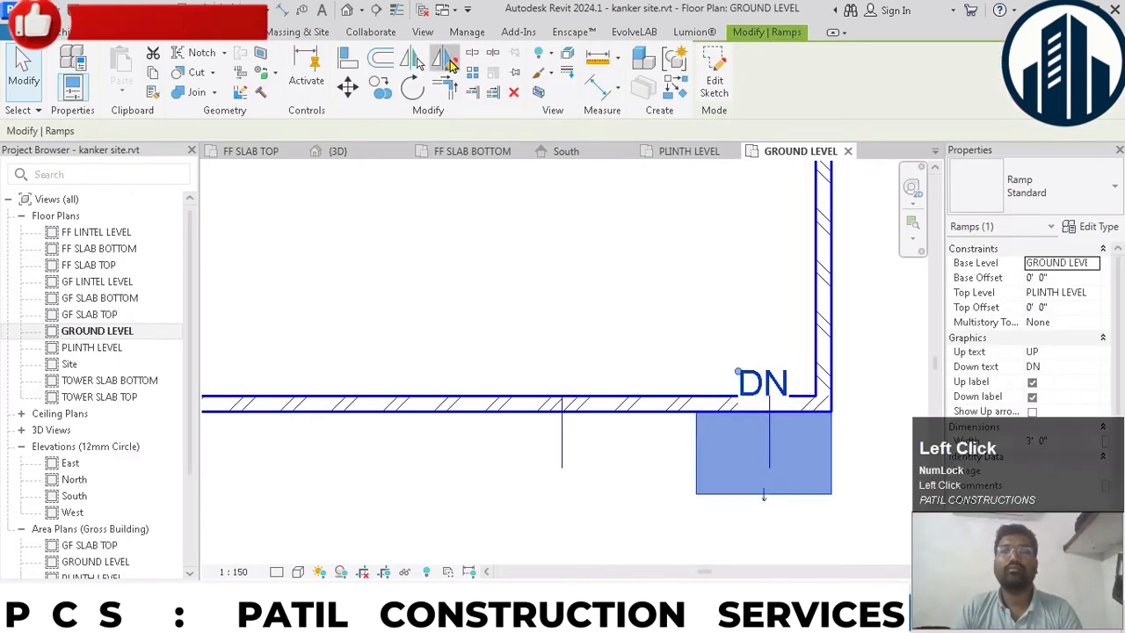
pyautogui.click(666, 411)
pyautogui.click(665, 439)
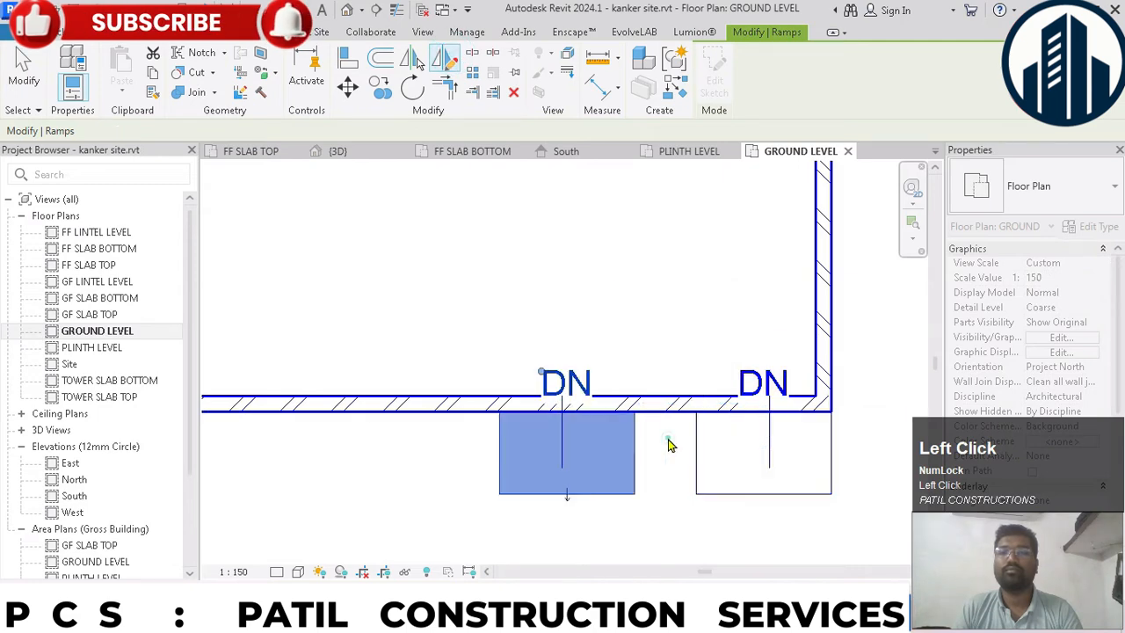
pyautogui.click(647, 285)
pyautogui.scroll(-4, 618, 325)
pyautogui.scroll(3, 615, 352)
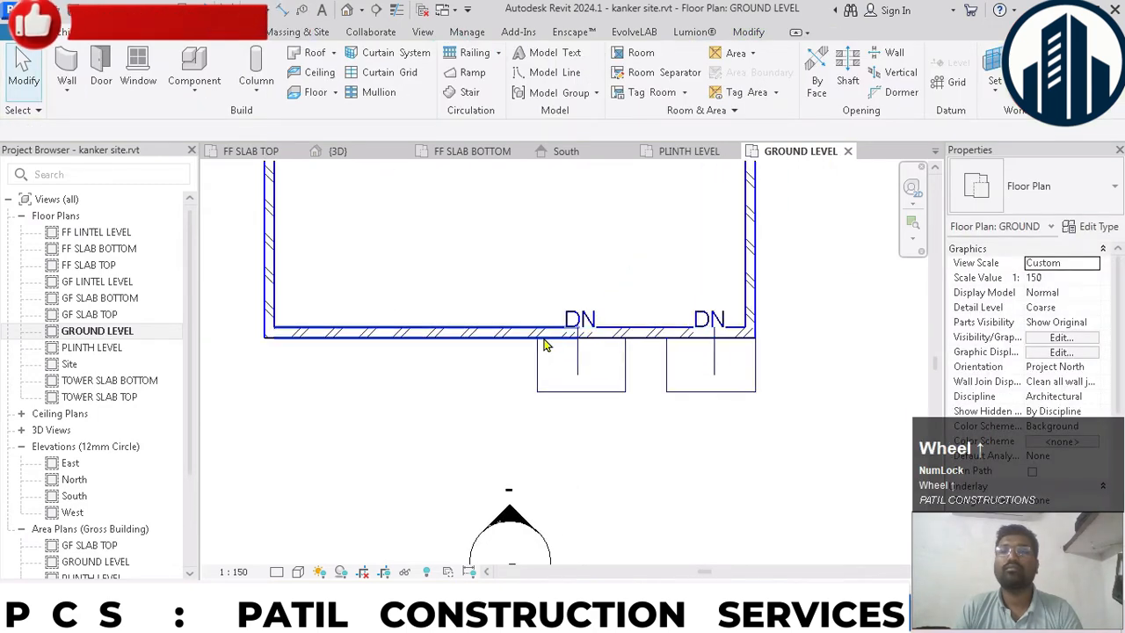
# - Measure the gap between the facing edges of the two ramps with an aligned dimension
pyautogui.press('d')
pyautogui.click(625, 375)
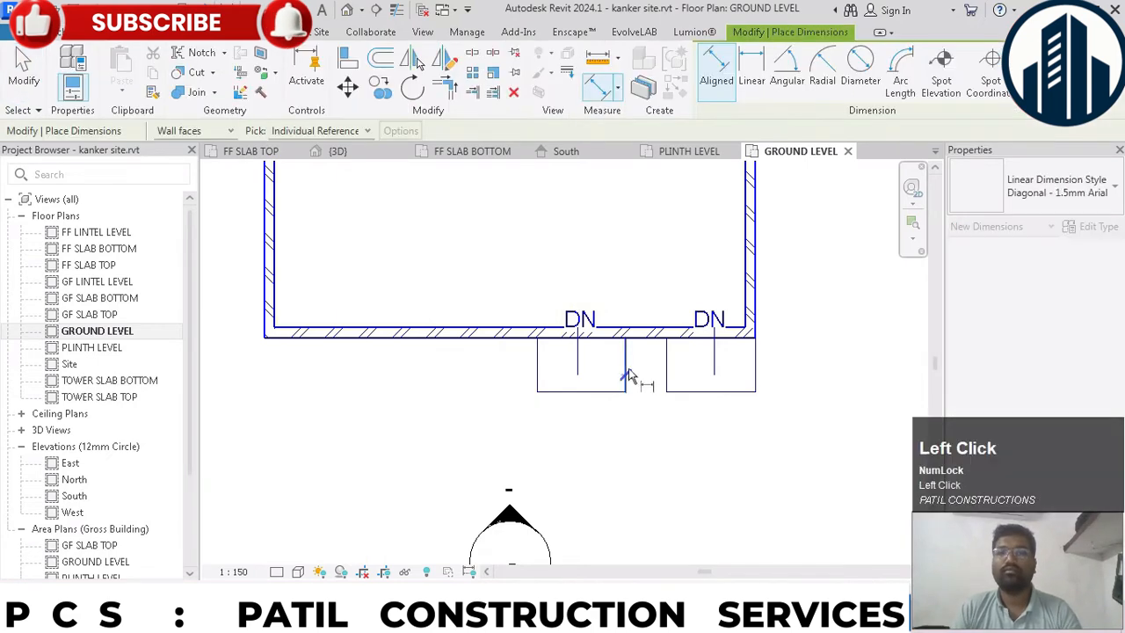
pyautogui.click(668, 362)
pyautogui.press('Escape')
pyautogui.press('Escape')
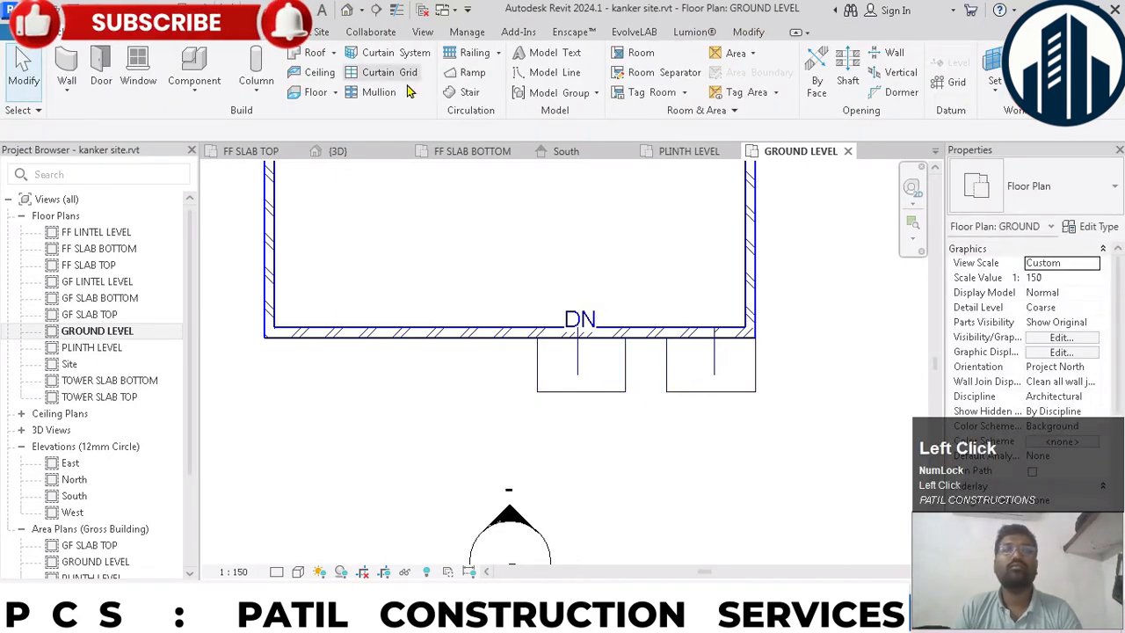
# - Sketch a straight 3' wide stair run with four risers between the two ramps, climbing towards the compound wall
pyautogui.scroll(3, 659, 347)
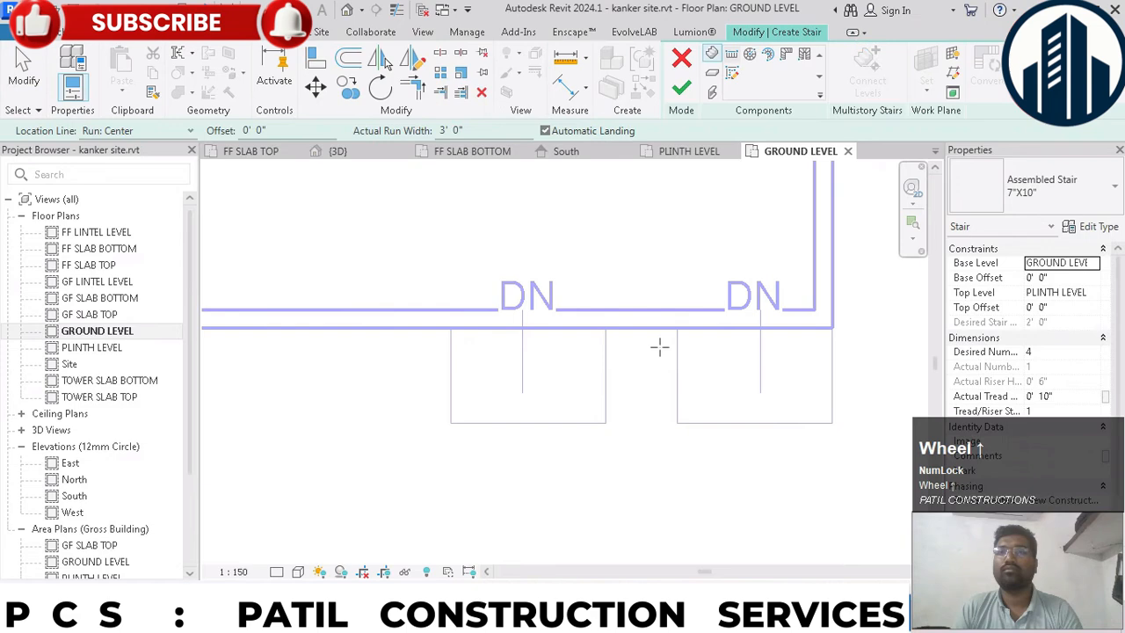
pyautogui.click(638, 429)
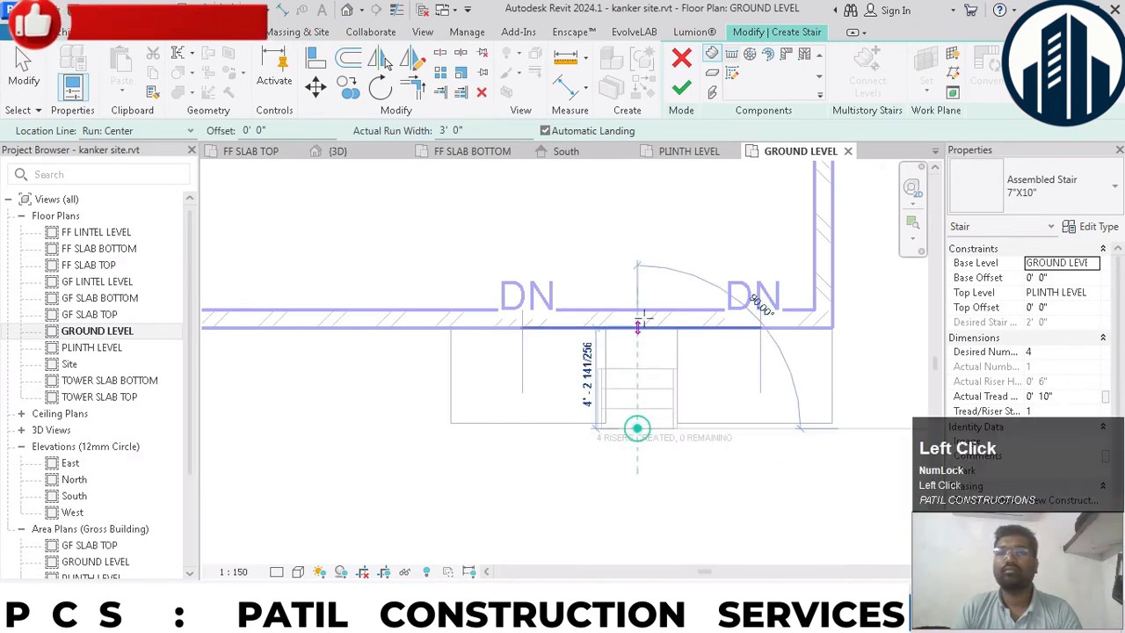
pyautogui.click(637, 227)
# - Move the stair run up against the outer wall face at the ramp's inner corner and finish the stair
pyautogui.scroll(2, 642, 351)
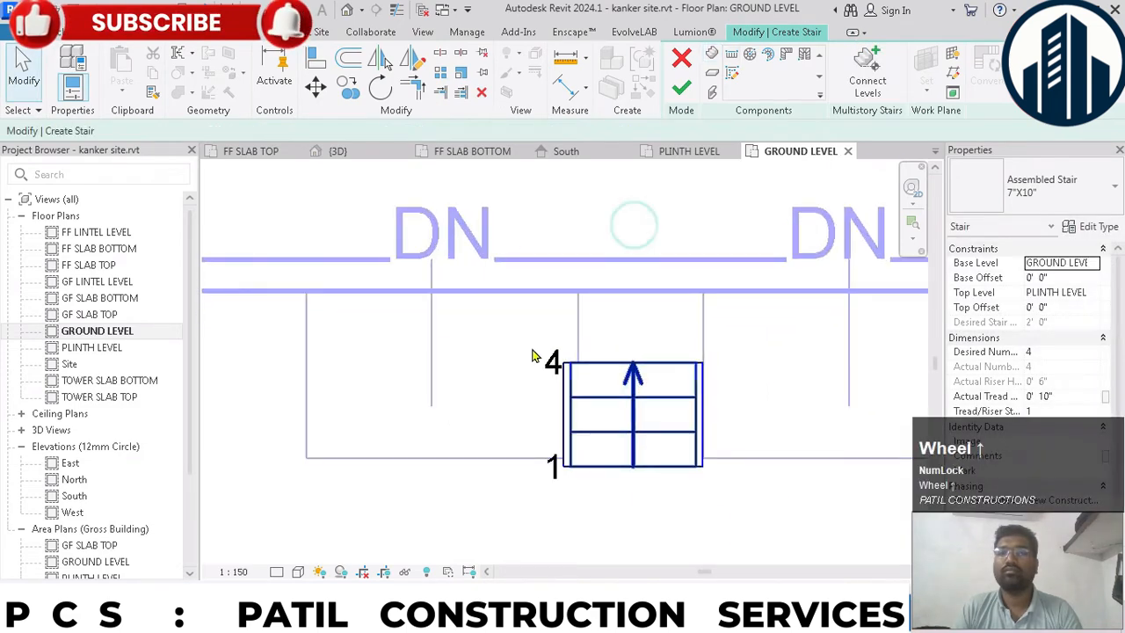
pyautogui.moveTo(494, 332); pyautogui.dragTo(779, 540)
pyautogui.click(350, 86)
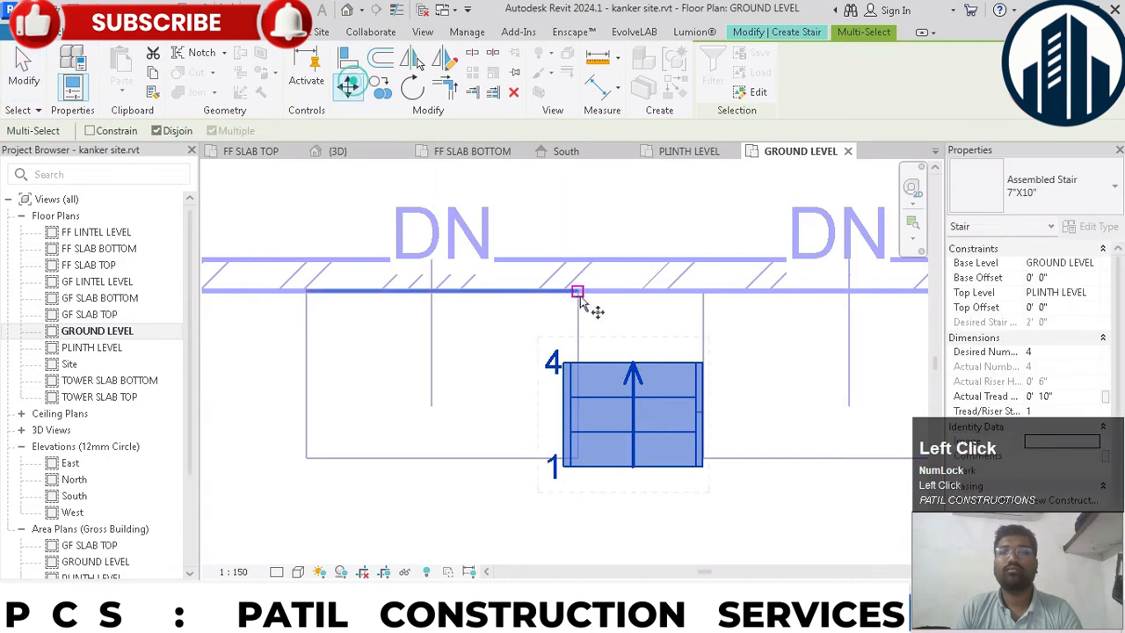
pyautogui.scroll(2, 587, 301)
pyautogui.click(554, 415)
pyautogui.click(576, 280)
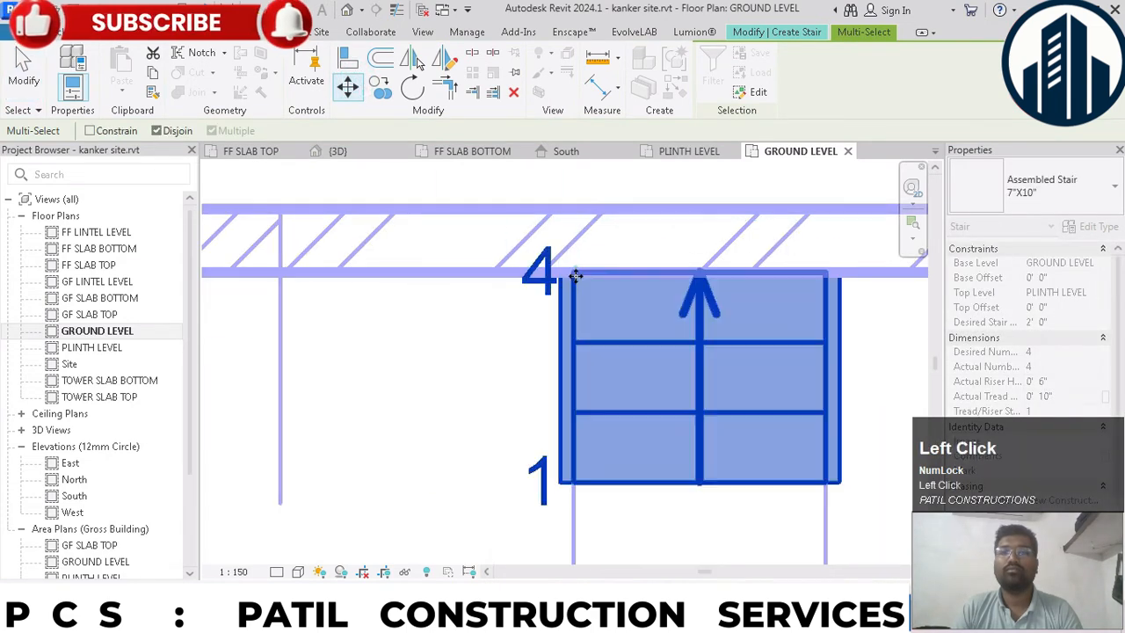
pyautogui.scroll(-2, 515, 395)
pyautogui.click(536, 391)
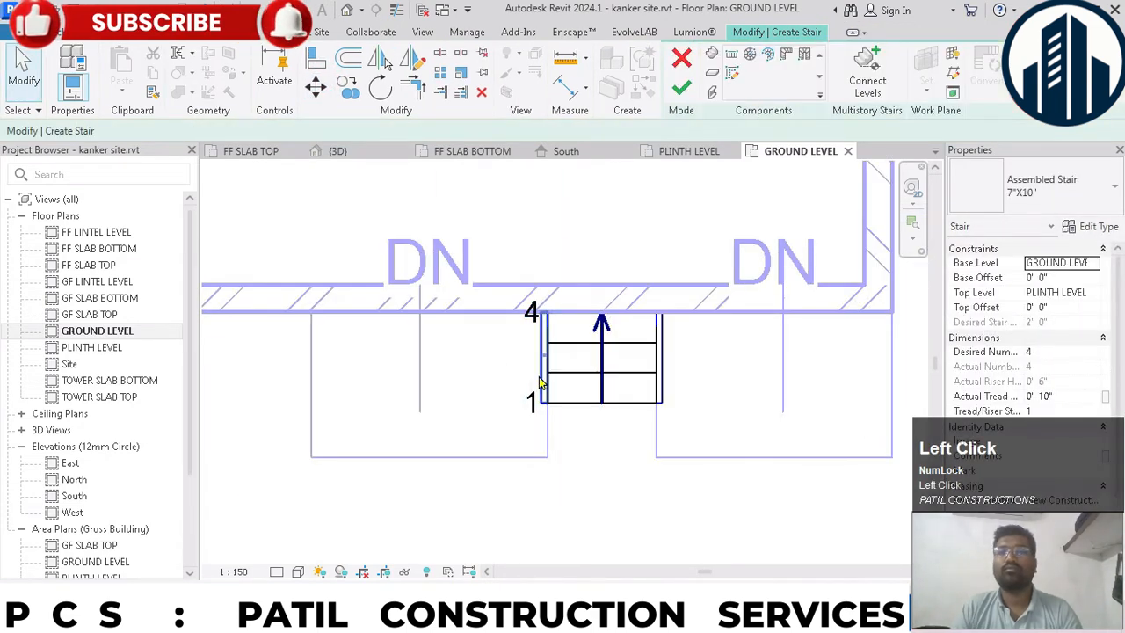
pyautogui.click(681, 88)
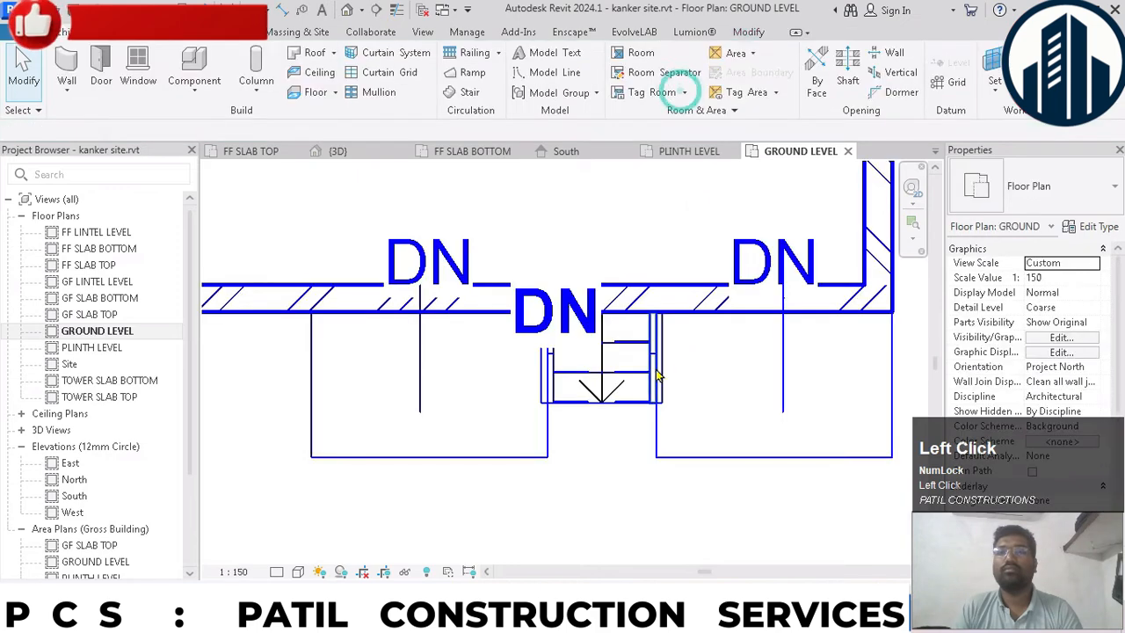
# - Delete the railings on both sides of the new stair
pyautogui.click(655, 375)
pyautogui.press('Delete')
pyautogui.click(551, 384)
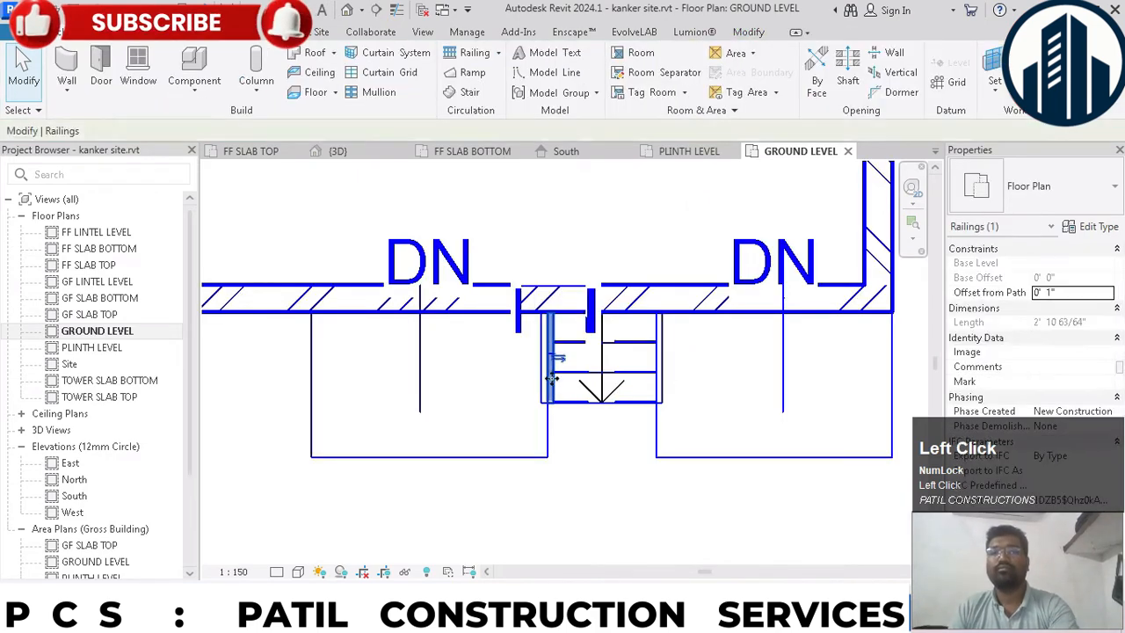
pyautogui.press('Delete')
# - In the 3D view, open the layer structure of the entry wall segment's type behind the ramps
pyautogui.click(339, 151)
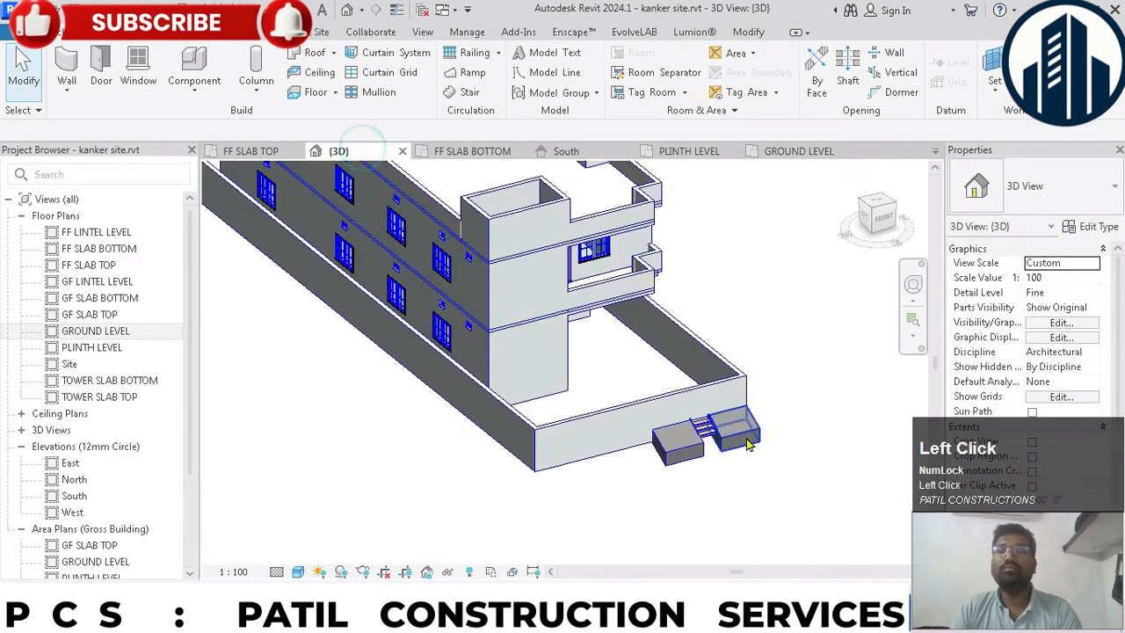
pyautogui.scroll(3, 690, 410)
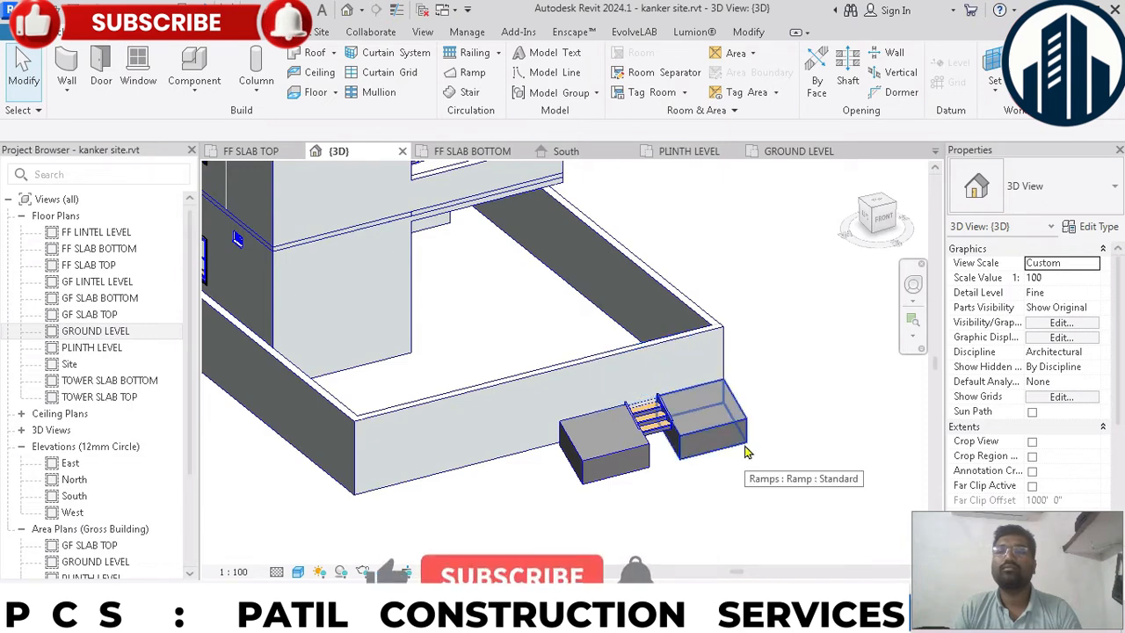
pyautogui.click(668, 350)
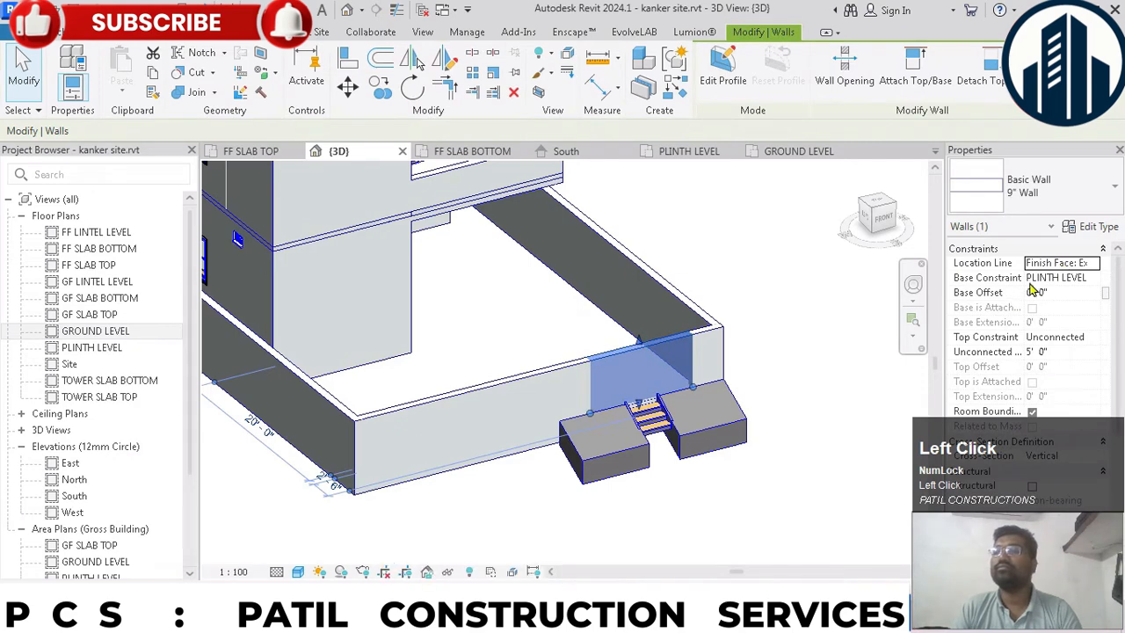
pyautogui.click(1097, 227)
pyautogui.click(898, 224)
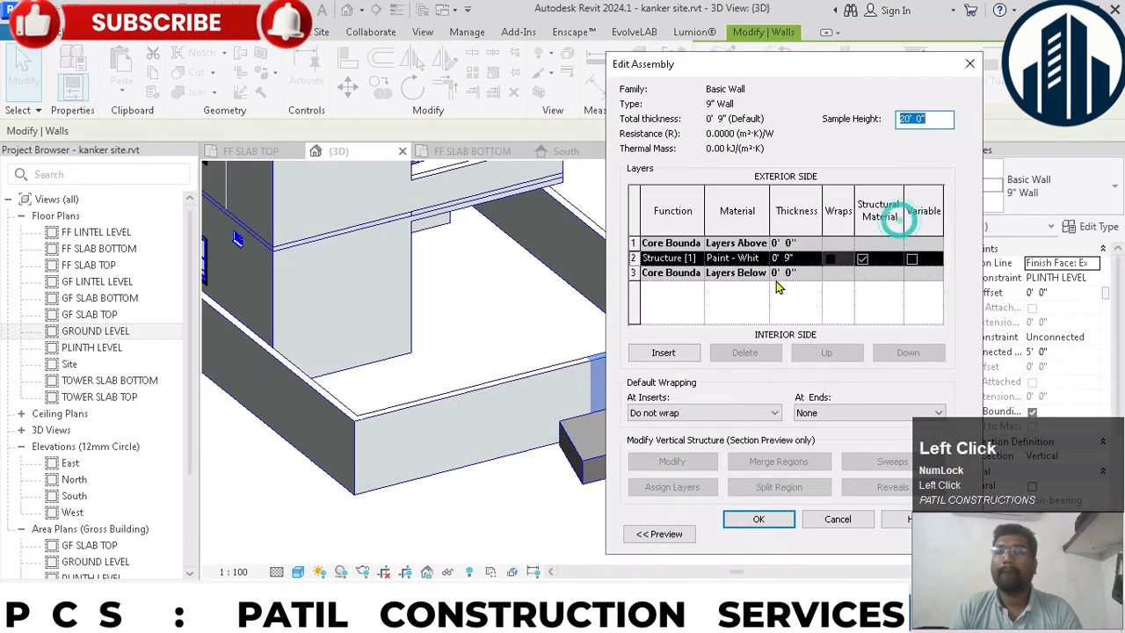
# - Create a new material for the 9" structure layer of the wall
pyautogui.click(763, 257)
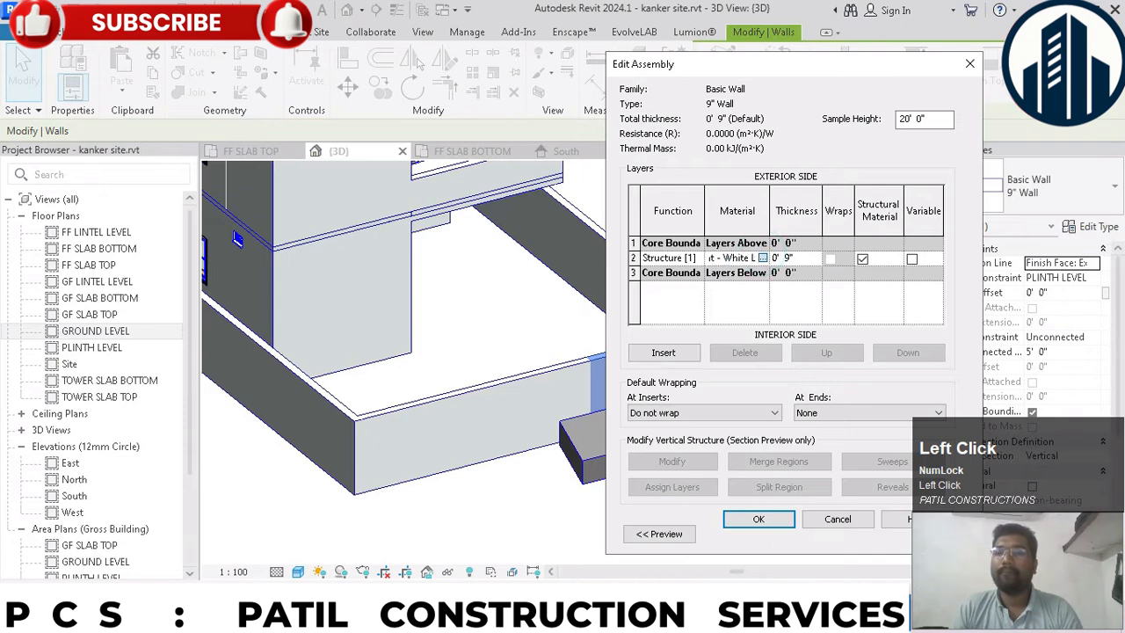
pyautogui.click(763, 257)
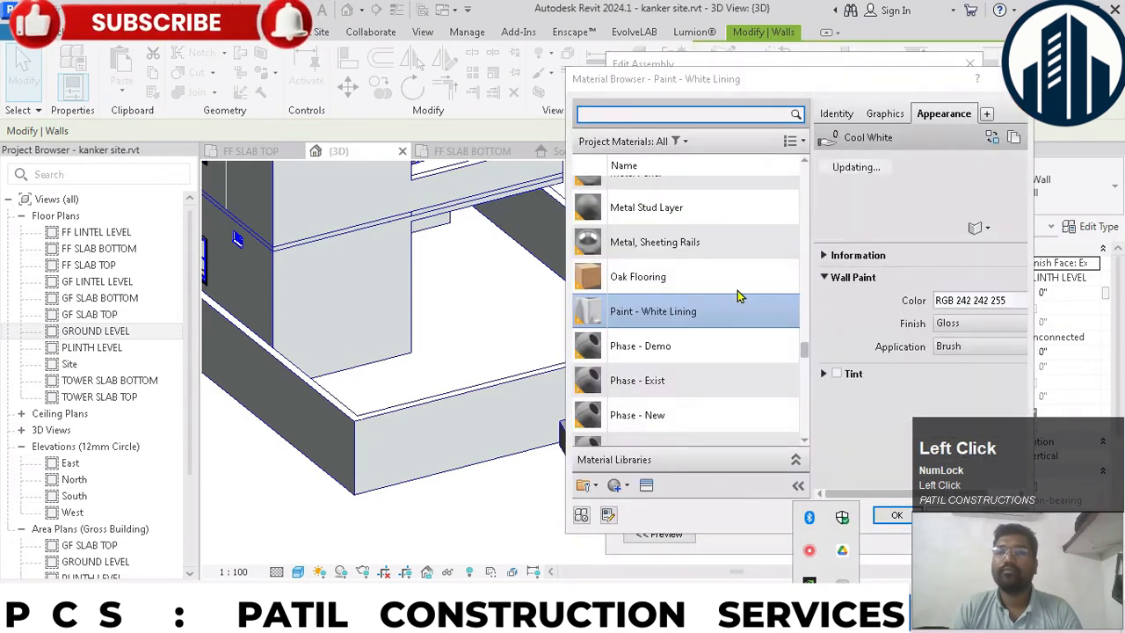
pyautogui.click(617, 485)
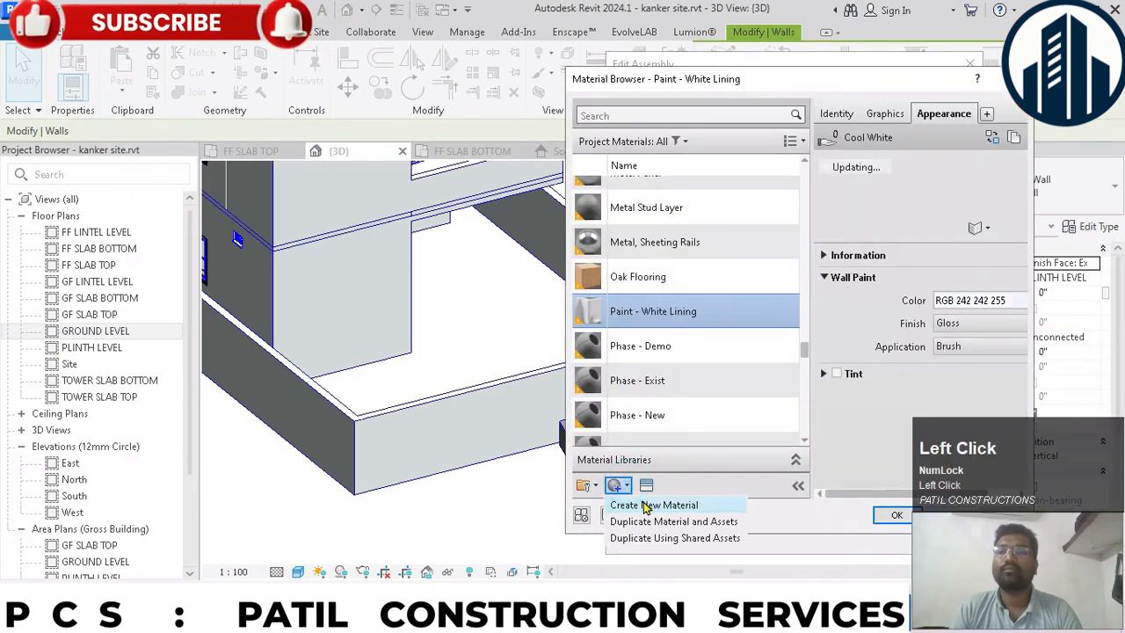
pyautogui.click(653, 505)
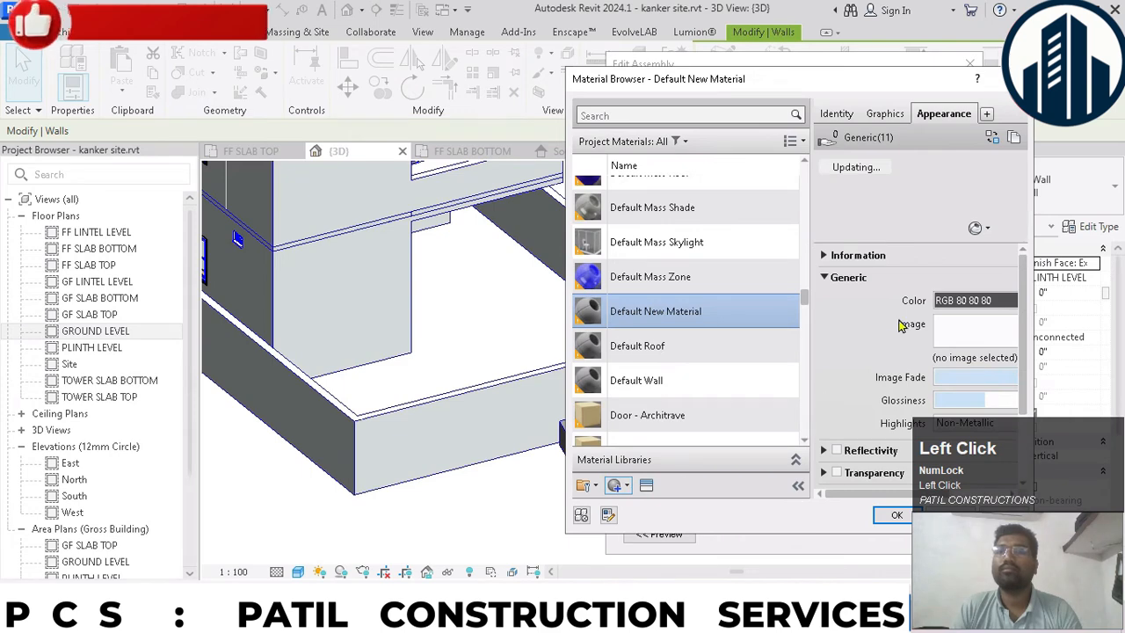
# - Assign the d29ec43651... - Copy (2) gate picture from the MAIN GATE folder in Image Materials as the new material's appearance image
pyautogui.click(980, 359)
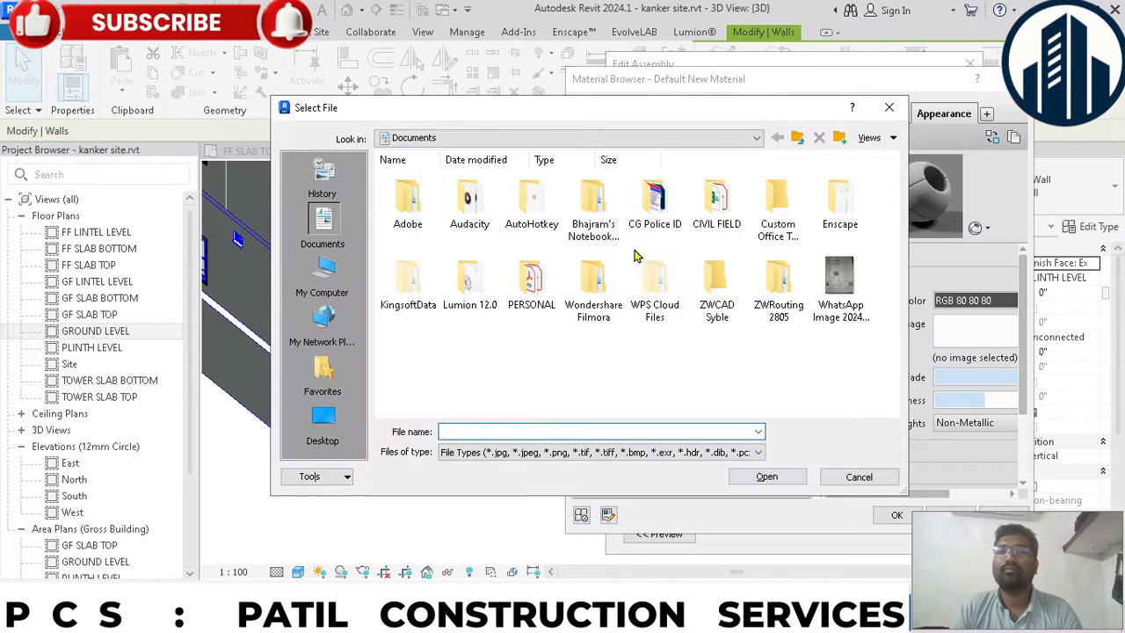
pyautogui.doubleClick(718, 215)
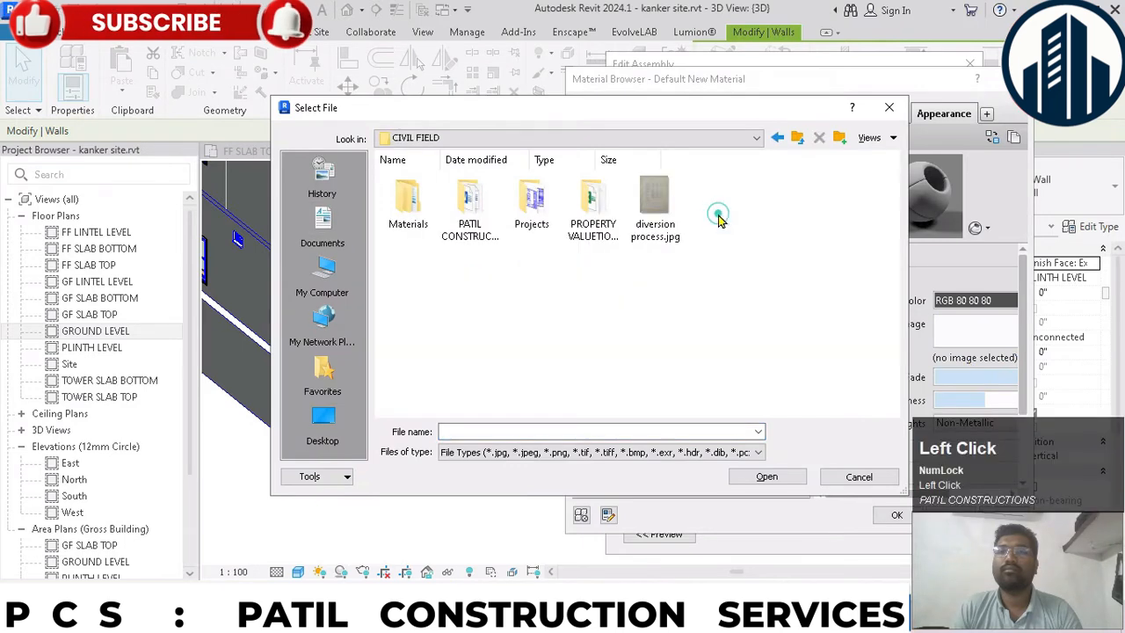
pyautogui.doubleClick(420, 213)
pyautogui.doubleClick(480, 224)
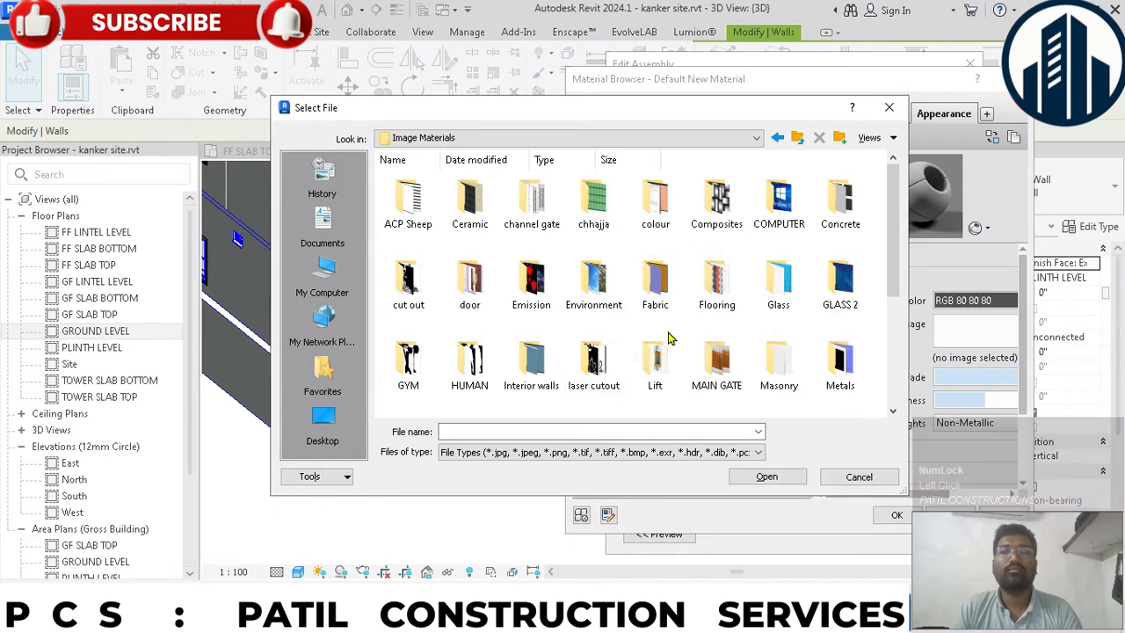
pyautogui.doubleClick(714, 358)
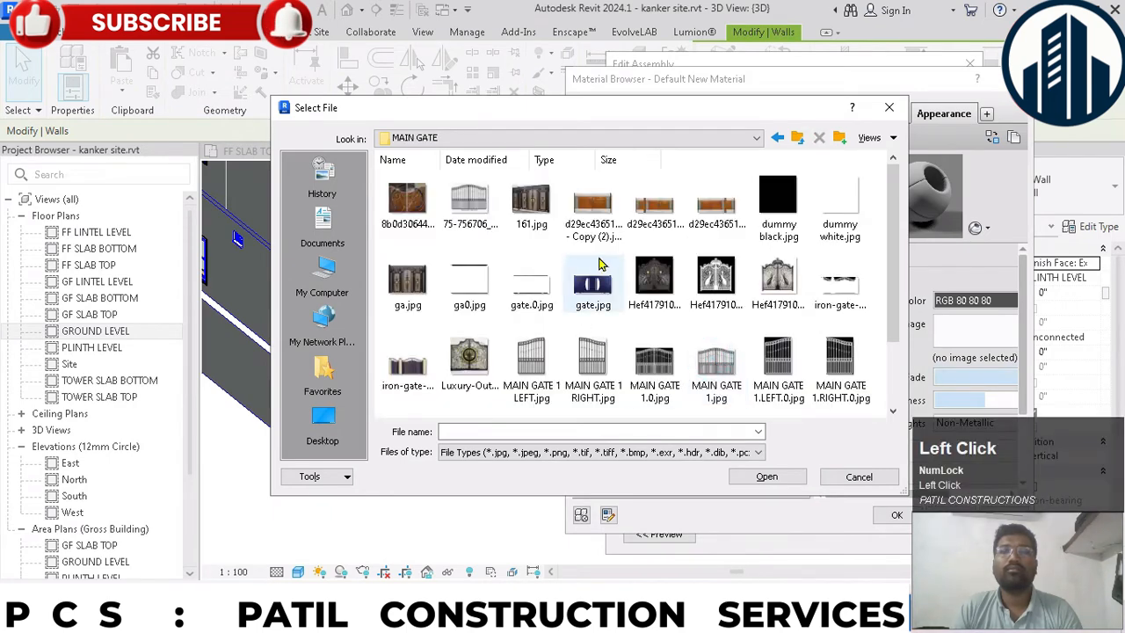
pyautogui.doubleClick(592, 206)
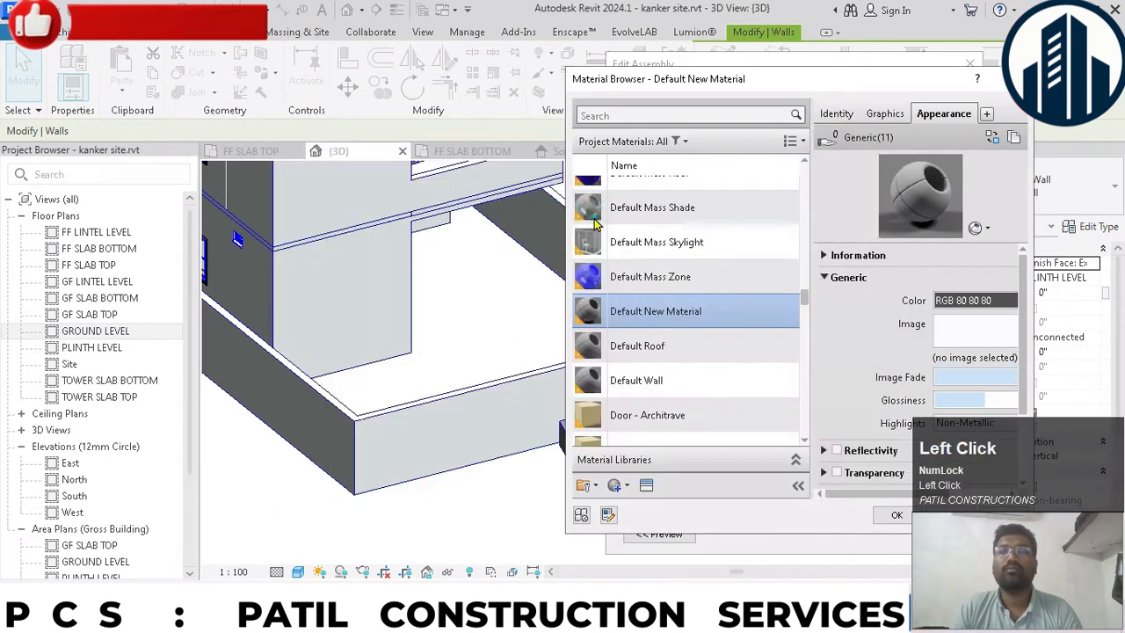
# - Set the gate texture's sample size to 10'-0" and toggle the link between its width and height
pyautogui.click(966, 337)
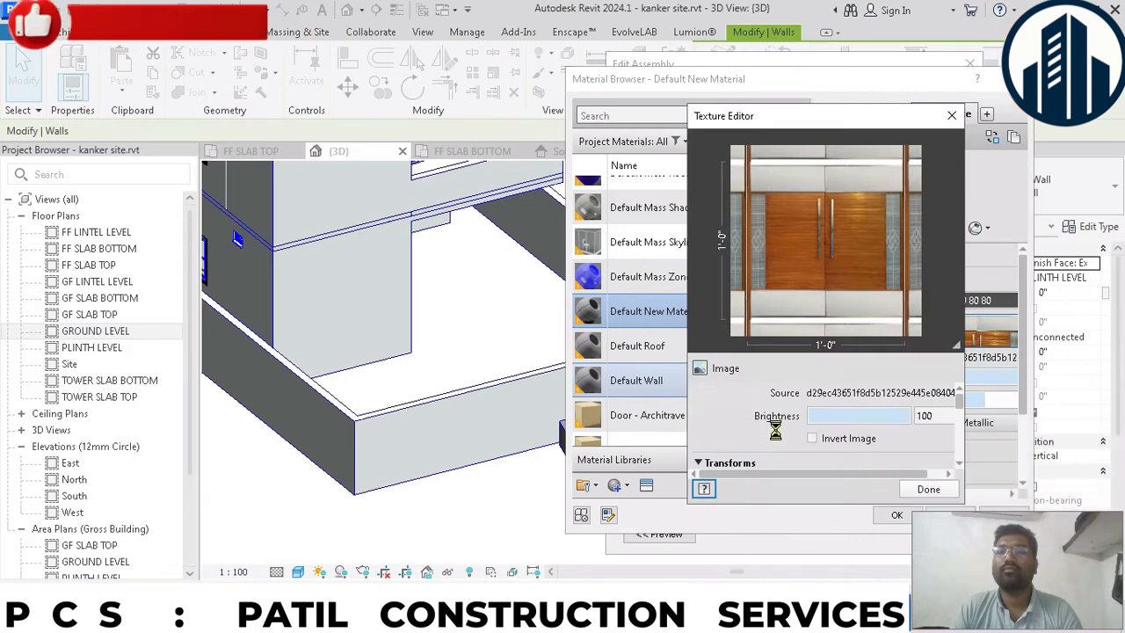
pyautogui.scroll(-6, 768, 422)
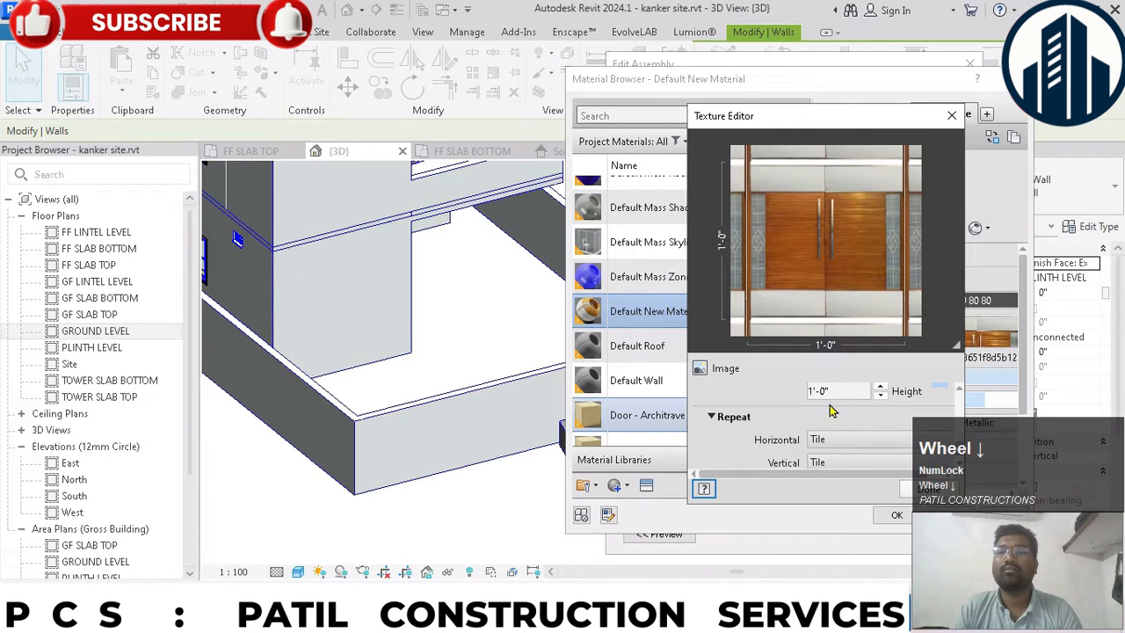
pyautogui.click(837, 391)
pyautogui.write('10')
pyautogui.press('Return')
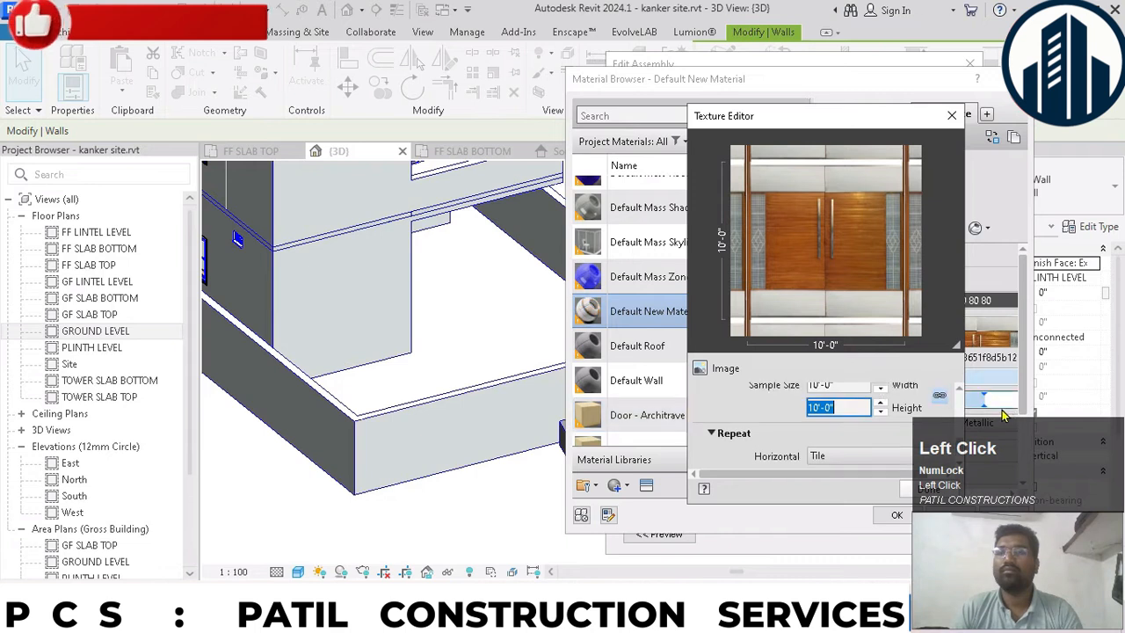
pyautogui.click(934, 396)
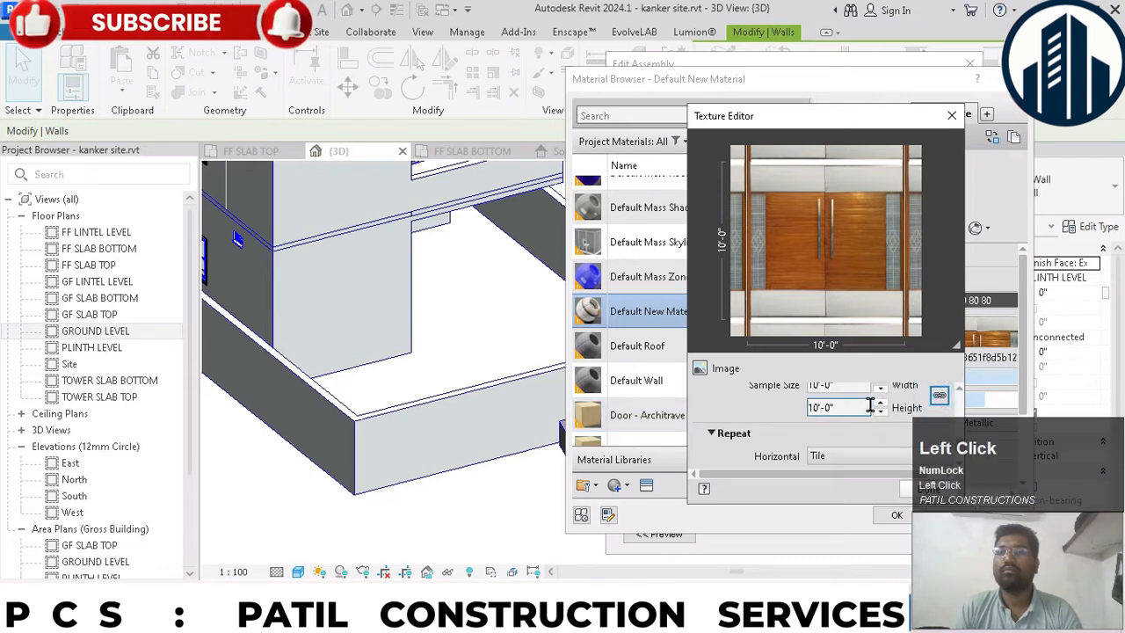